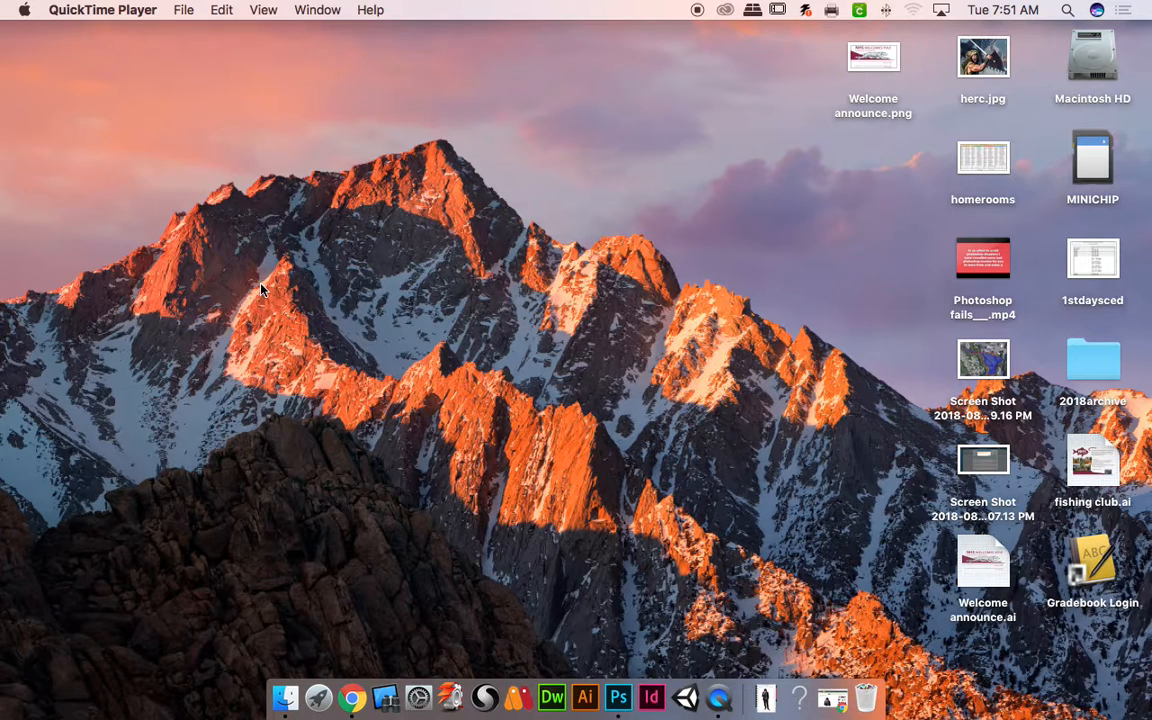
- Open System Preferences to view the available settings categories, and close it again
click(390, 300)
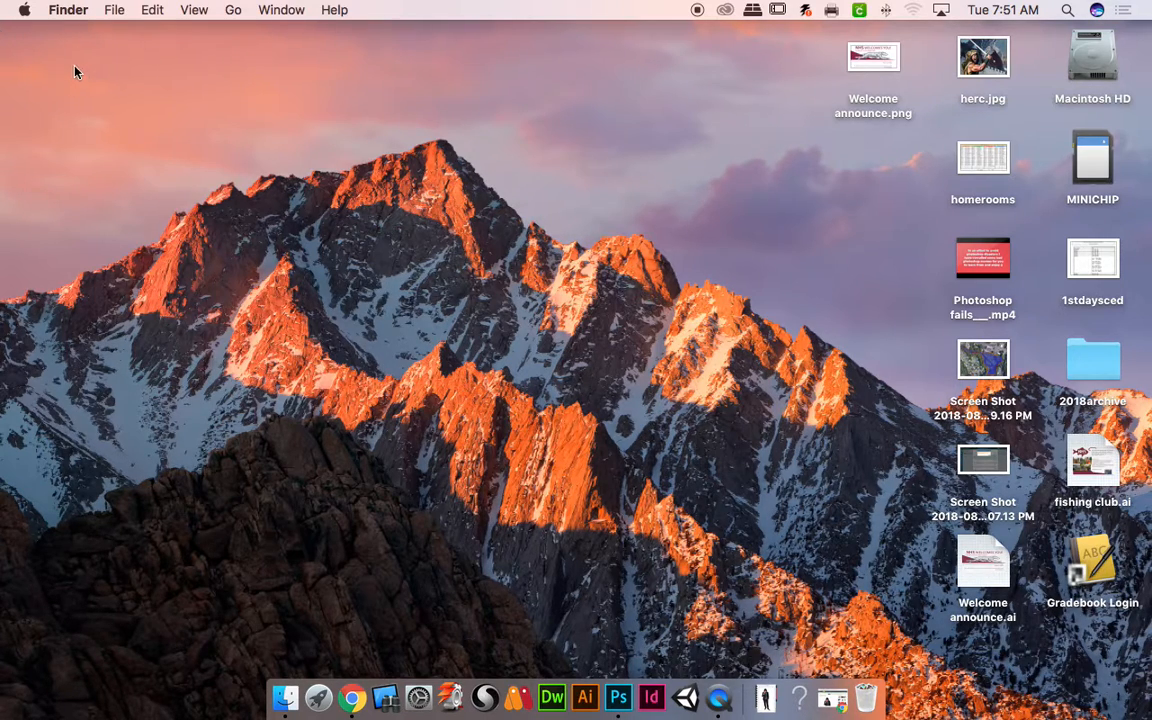
click(24, 10)
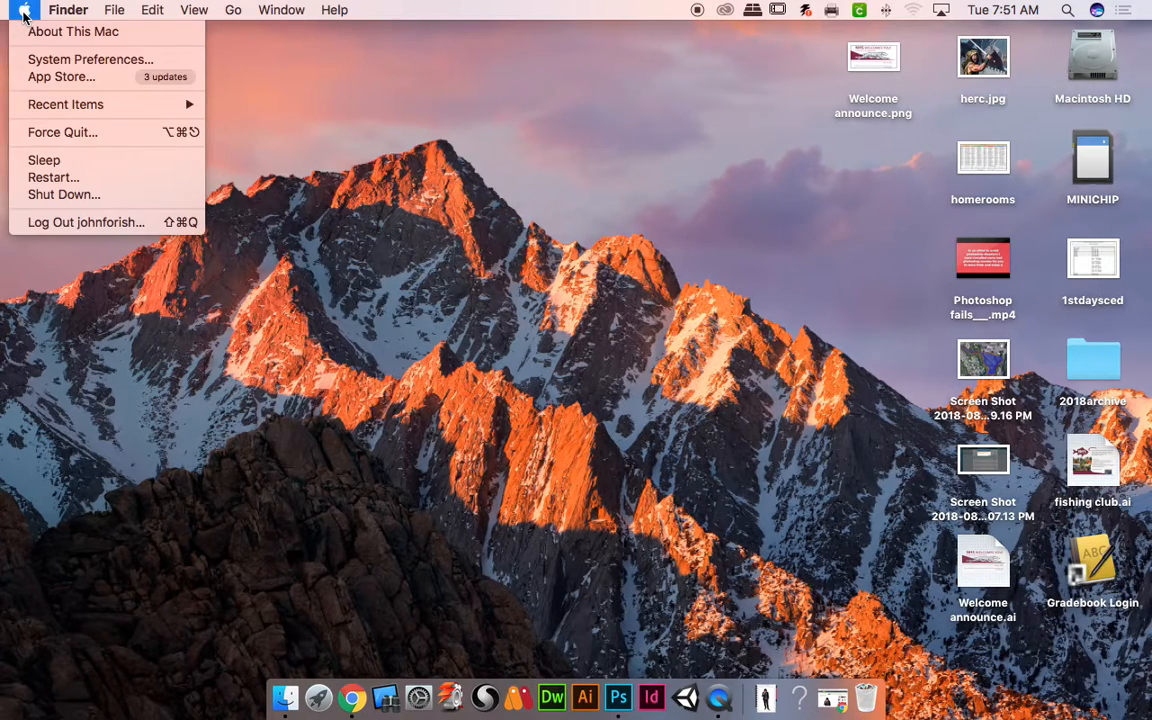
click(110, 60)
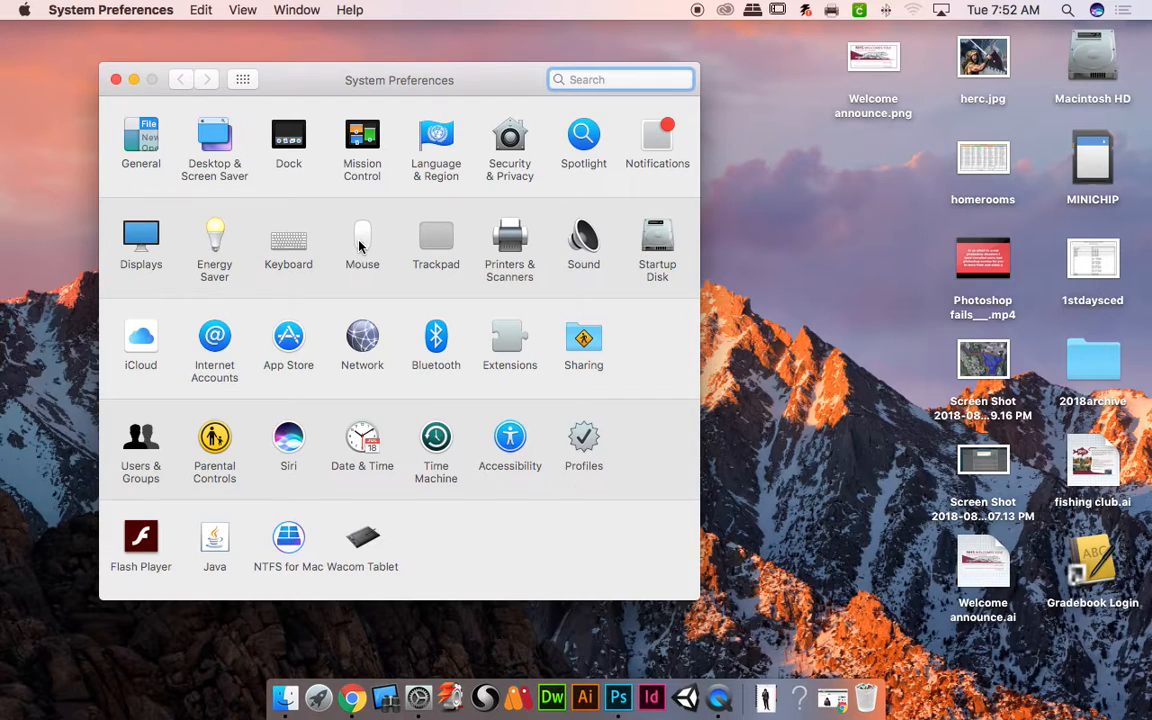
click(116, 80)
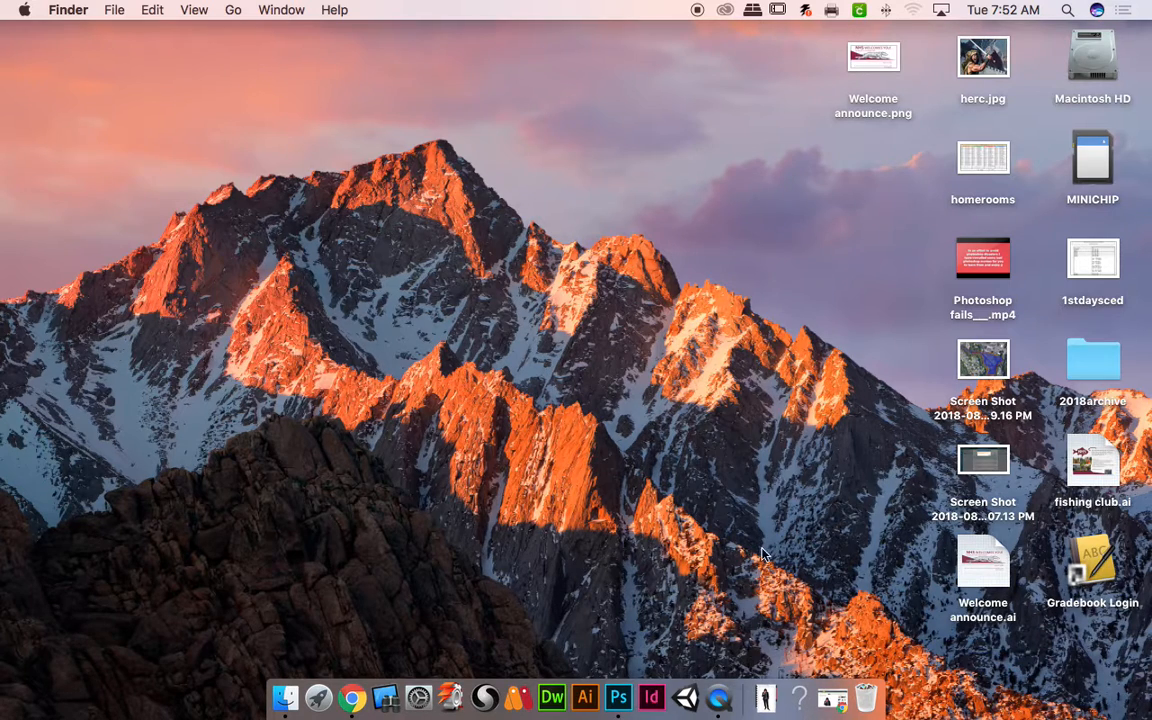
right_click(990, 460)
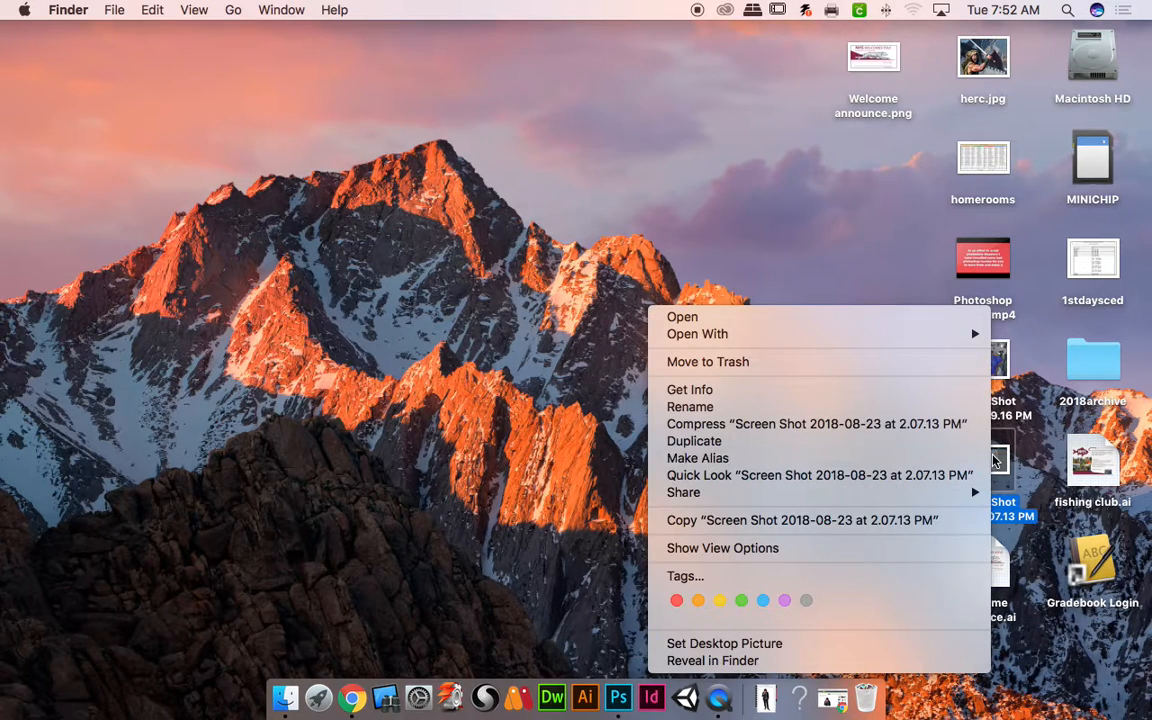
click(752, 522)
right_click(1003, 461)
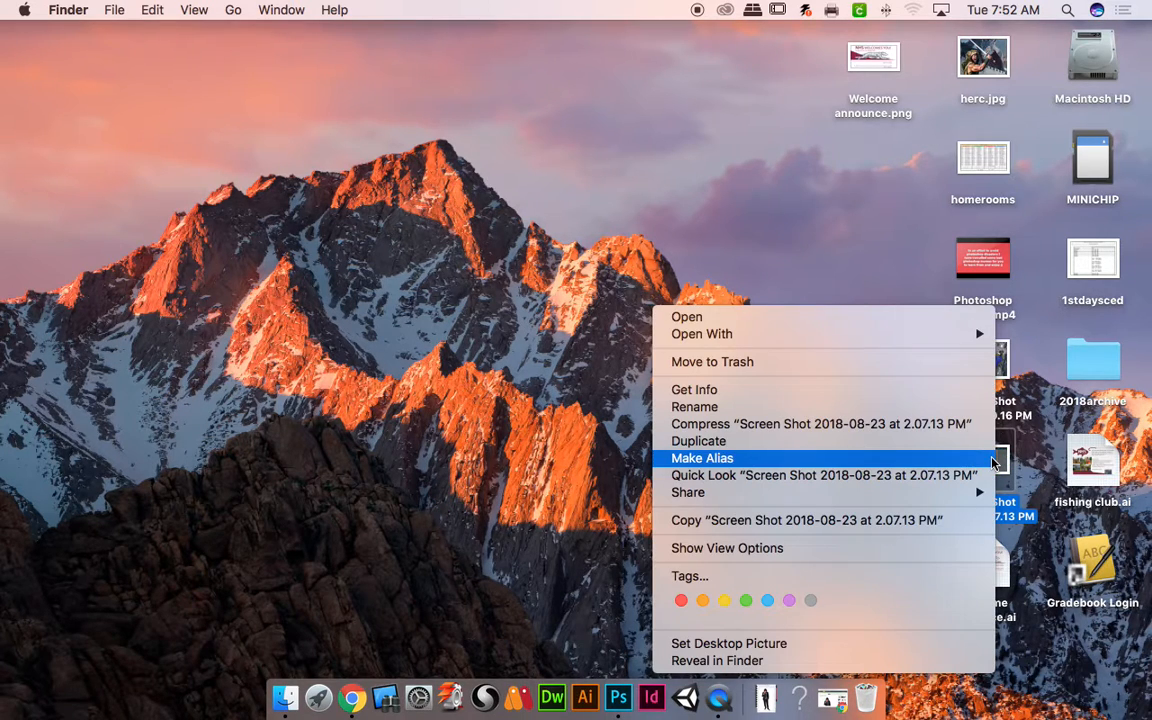
click(472, 465)
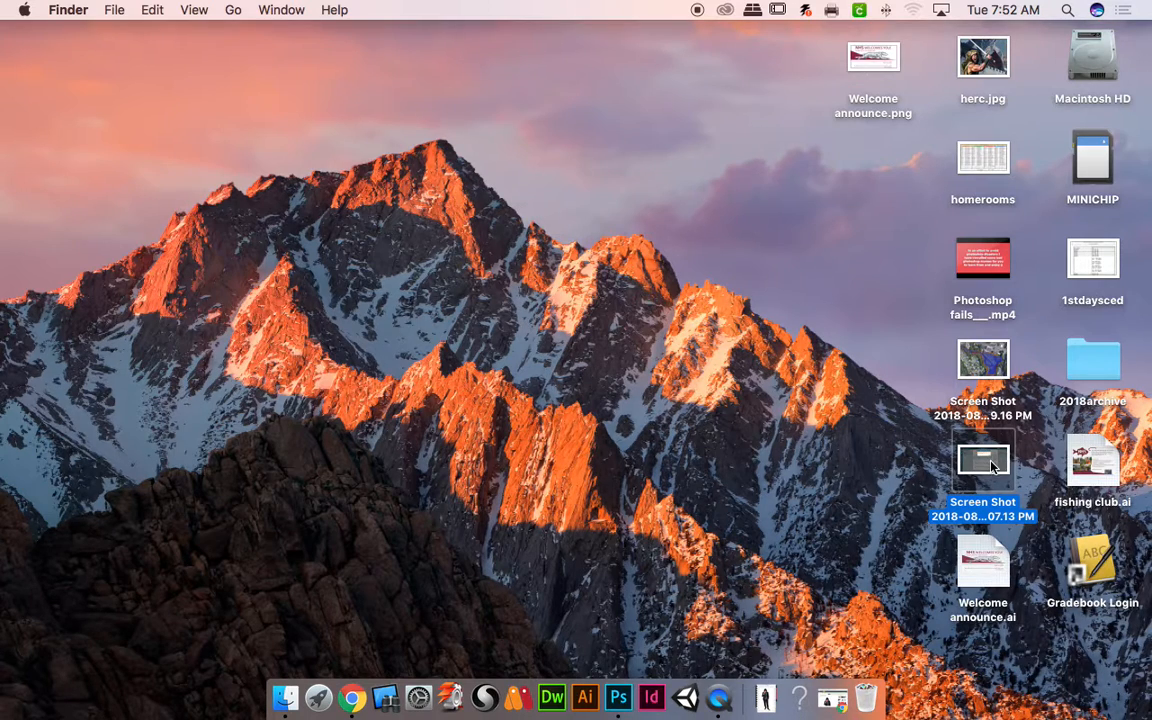
mouse_move(1001, 470)
mouse_down()
mouse_move(745, 462)
mouse_move(990, 466)
mouse_up()
right_click(991, 465)
click(497, 457)
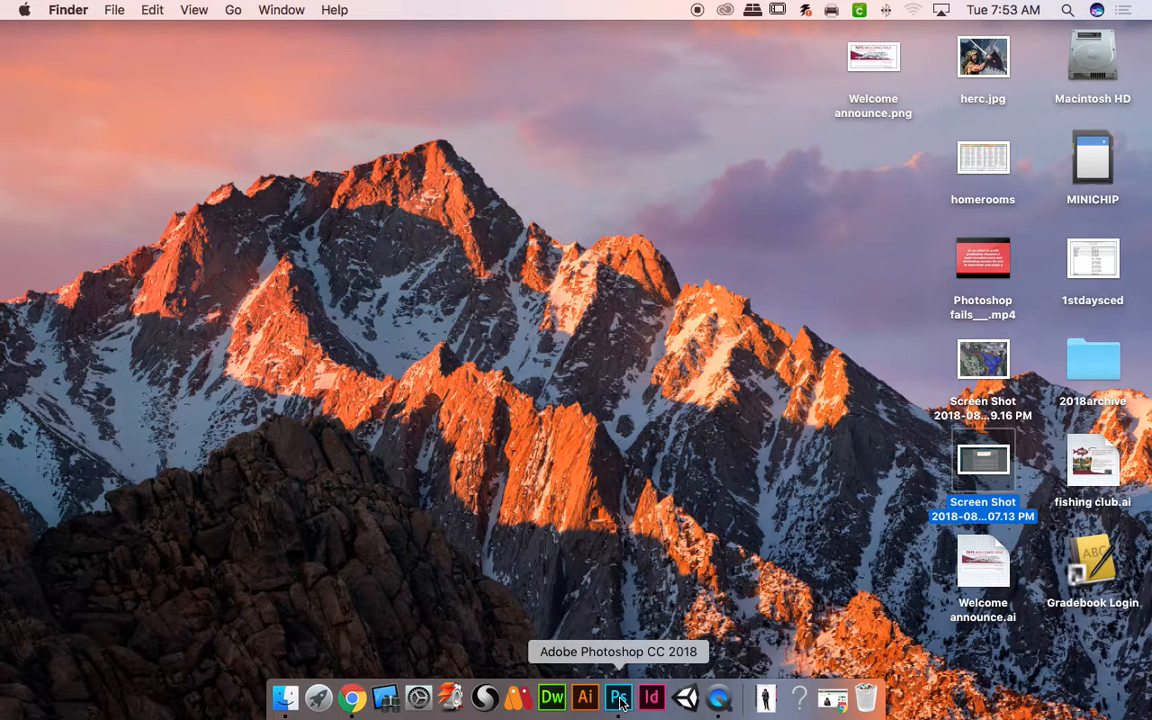
- Switch to Photoshop CC 2018 and move its window so that it fits fully on the screen
click(318, 700)
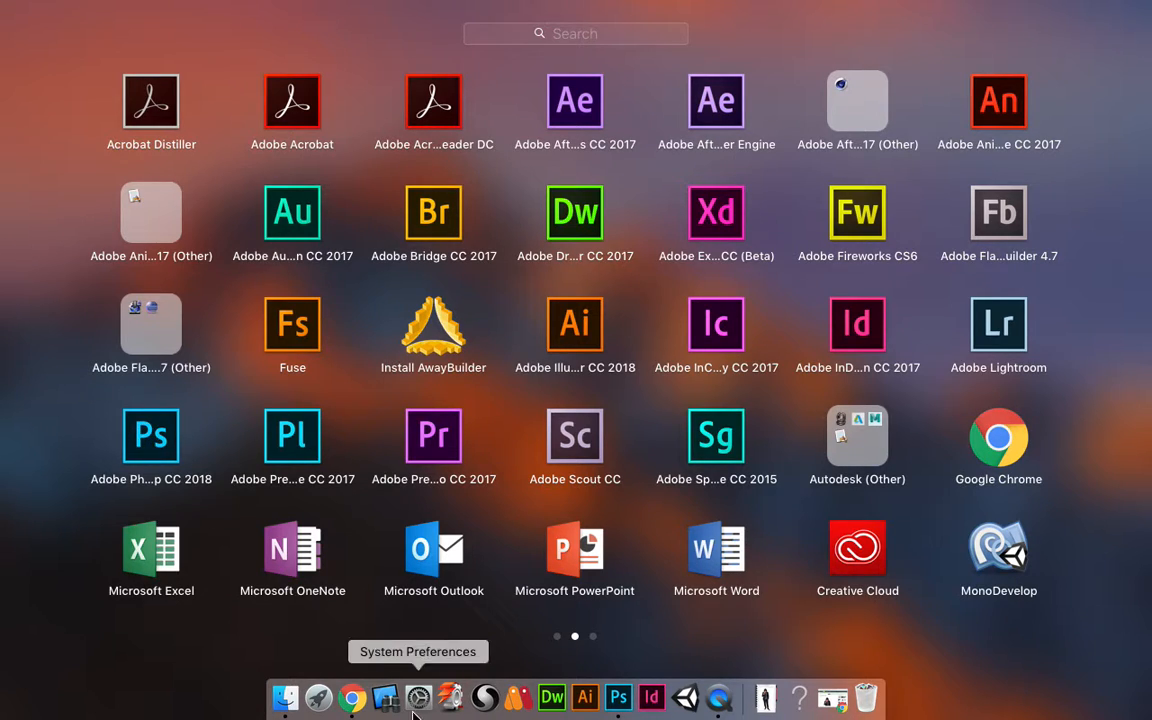
drag(150, 432, 190, 442)
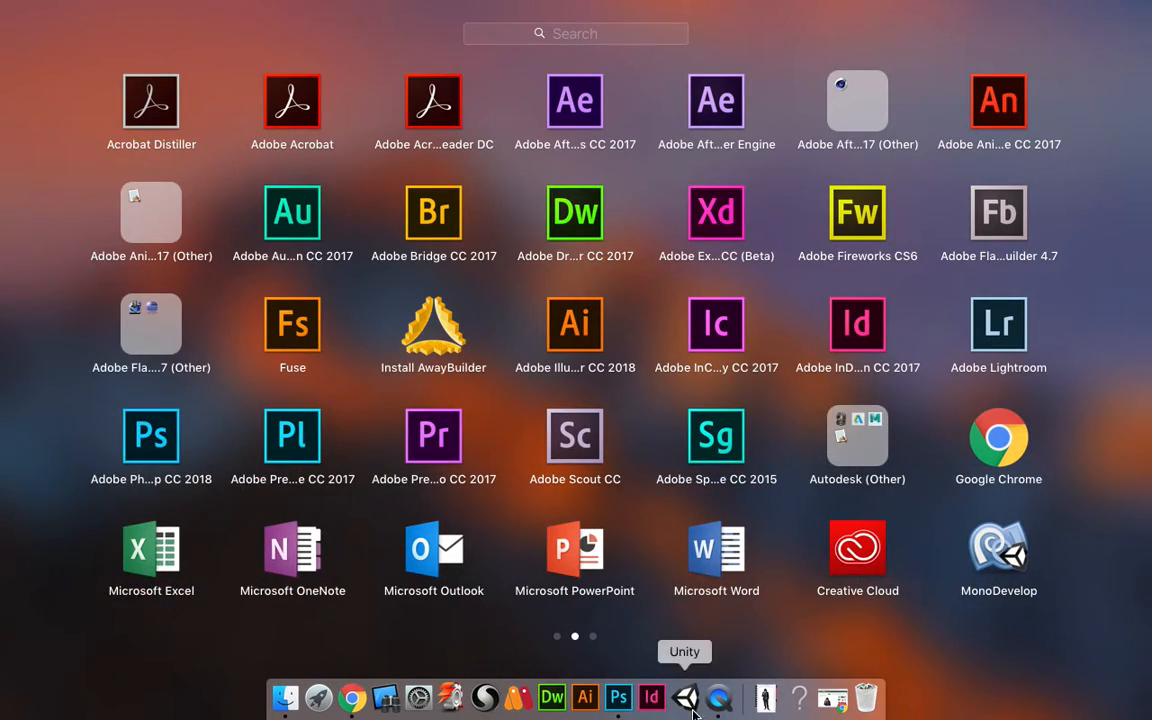
click(618, 703)
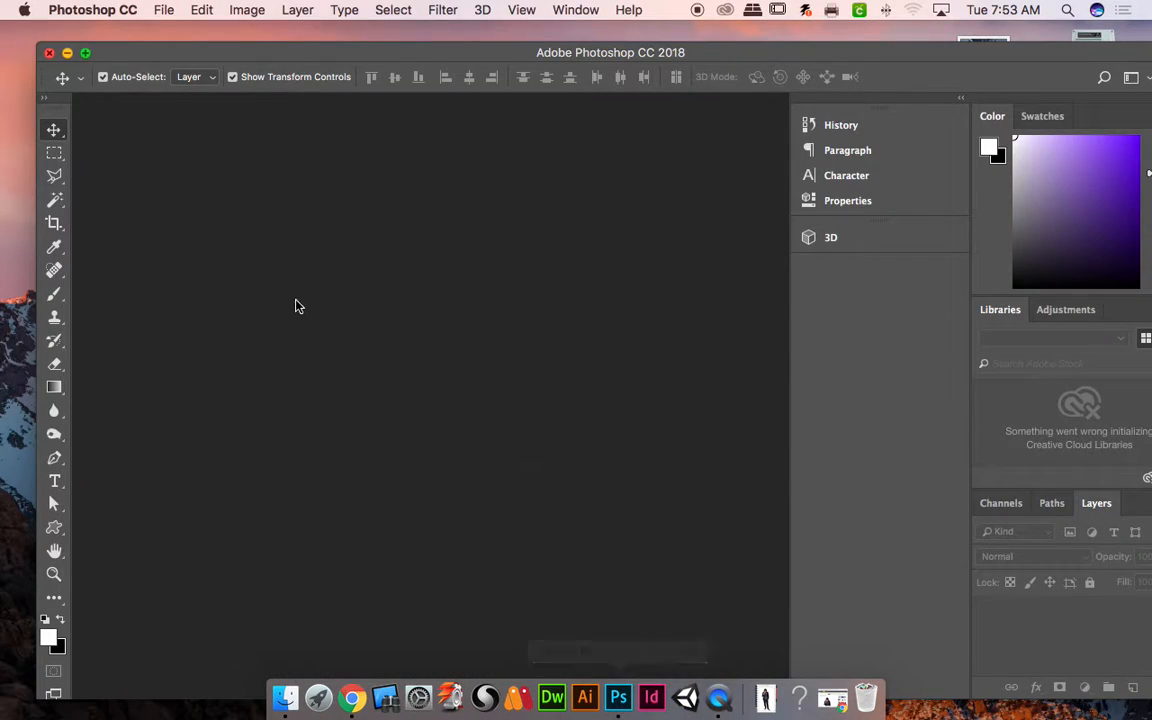
drag(424, 52, 404, 36)
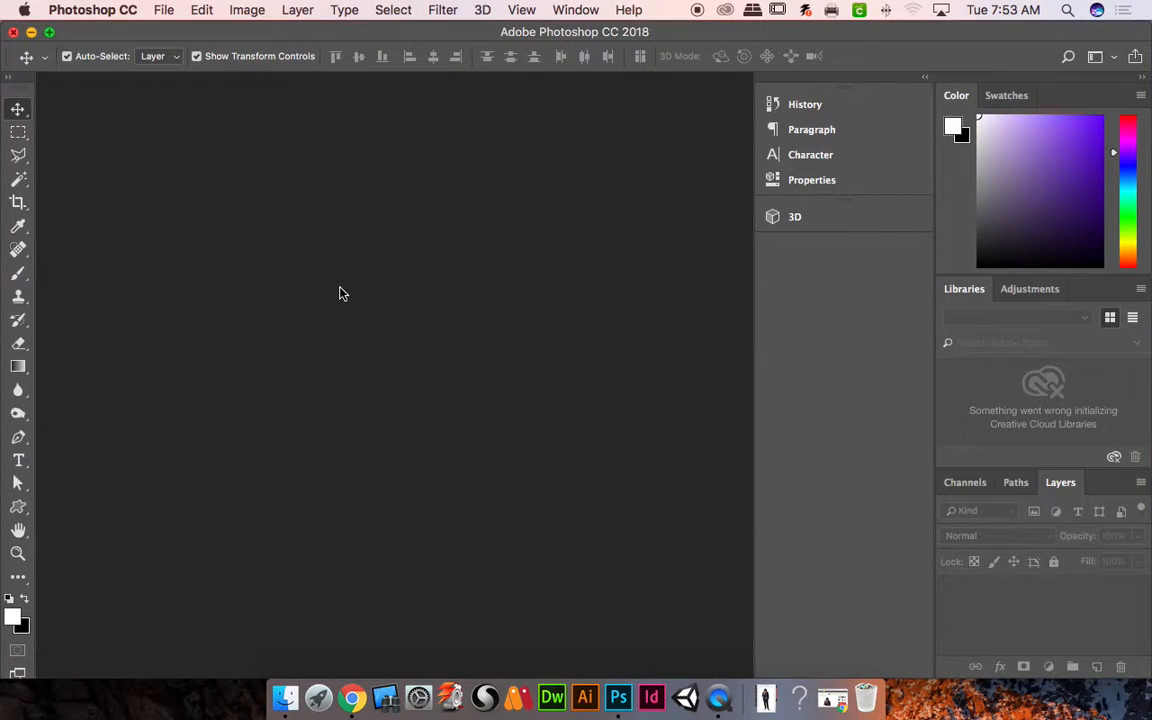
- Create a new 8.5 x 11 inch portrait document at 300 pixels/inch with RGB Color, 8 bit and a white background
click(161, 11)
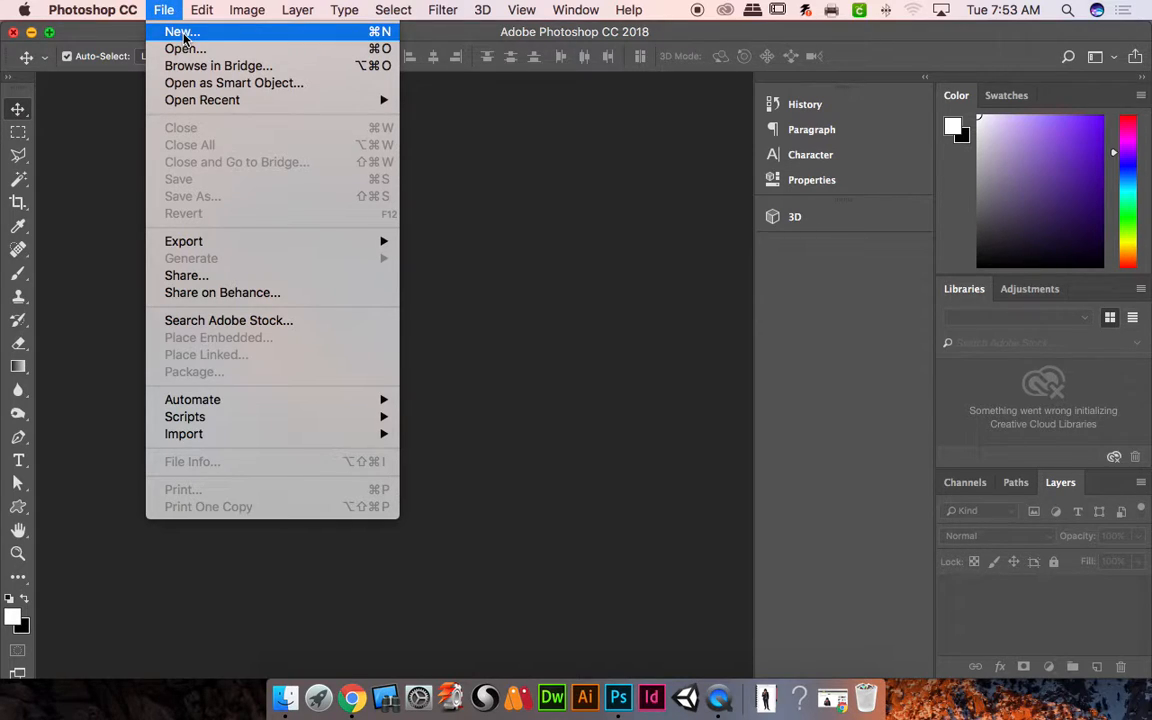
click(184, 38)
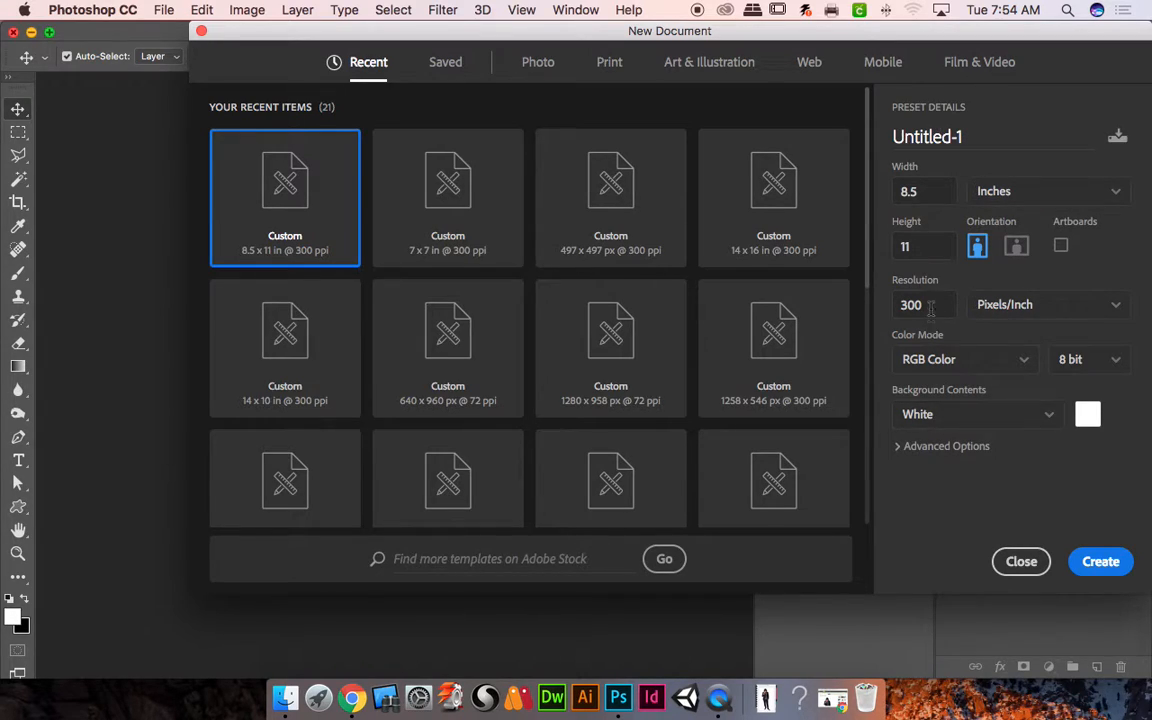
click(1100, 563)
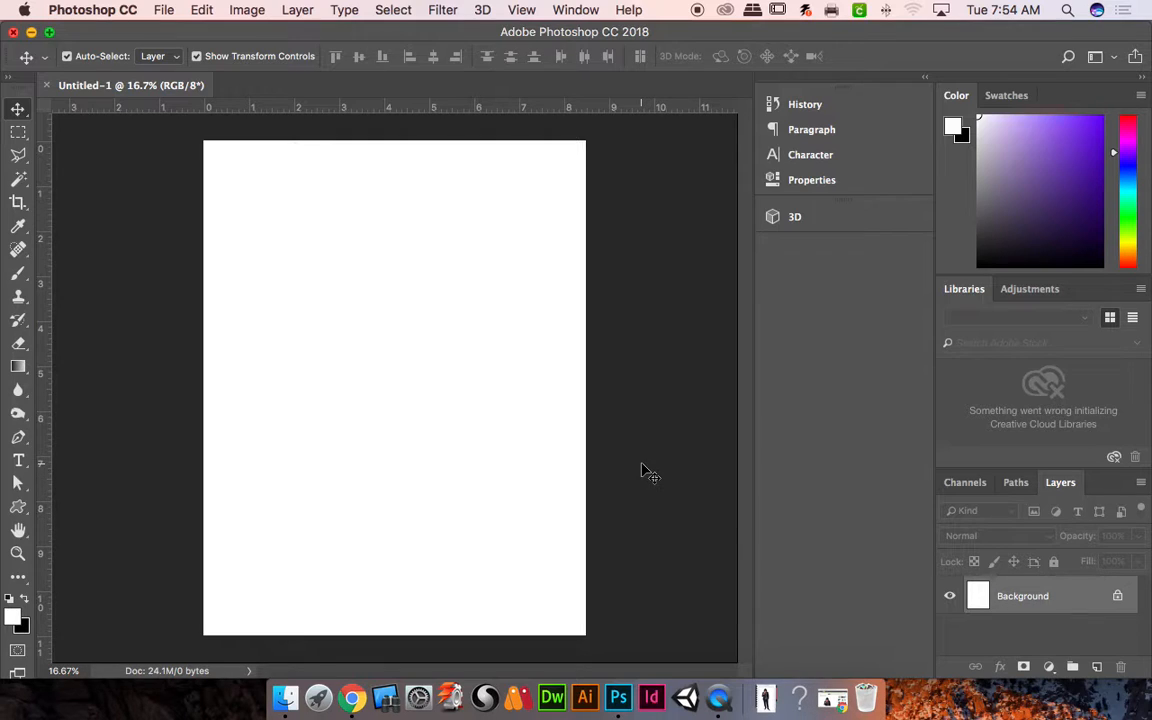
- Open business-man-1238376.jpg from the downloaded files as a separate document
click(765, 700)
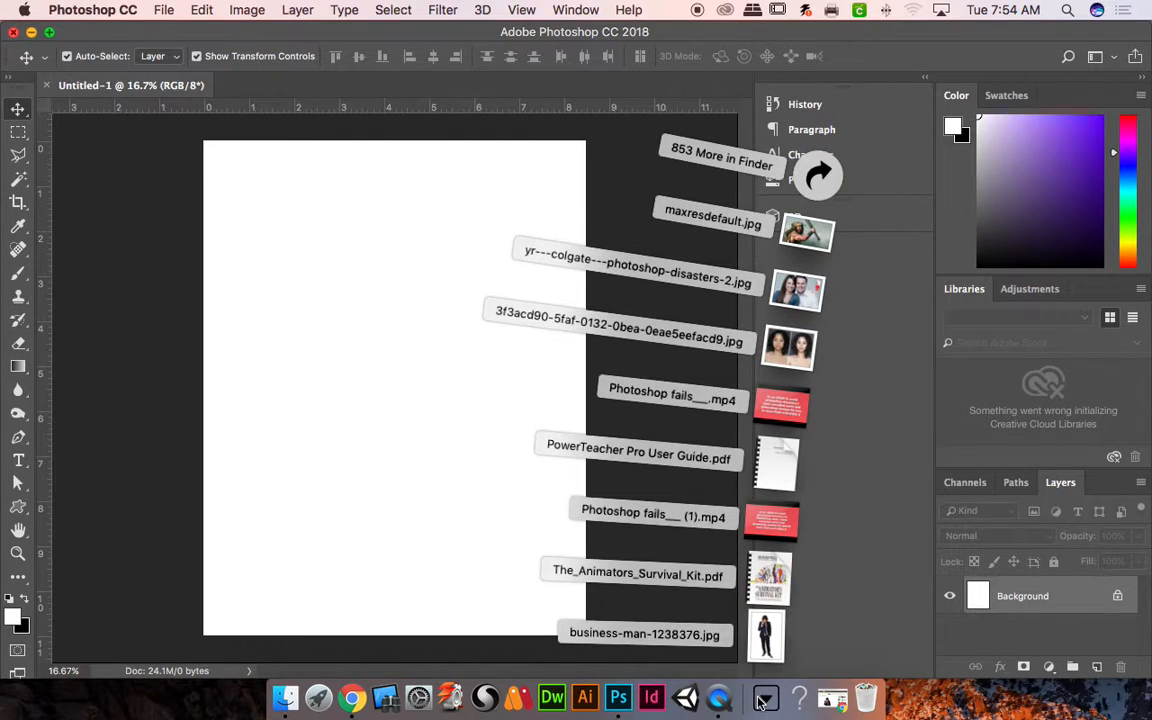
click(763, 636)
drag(758, 645, 280, 88)
click(112, 87)
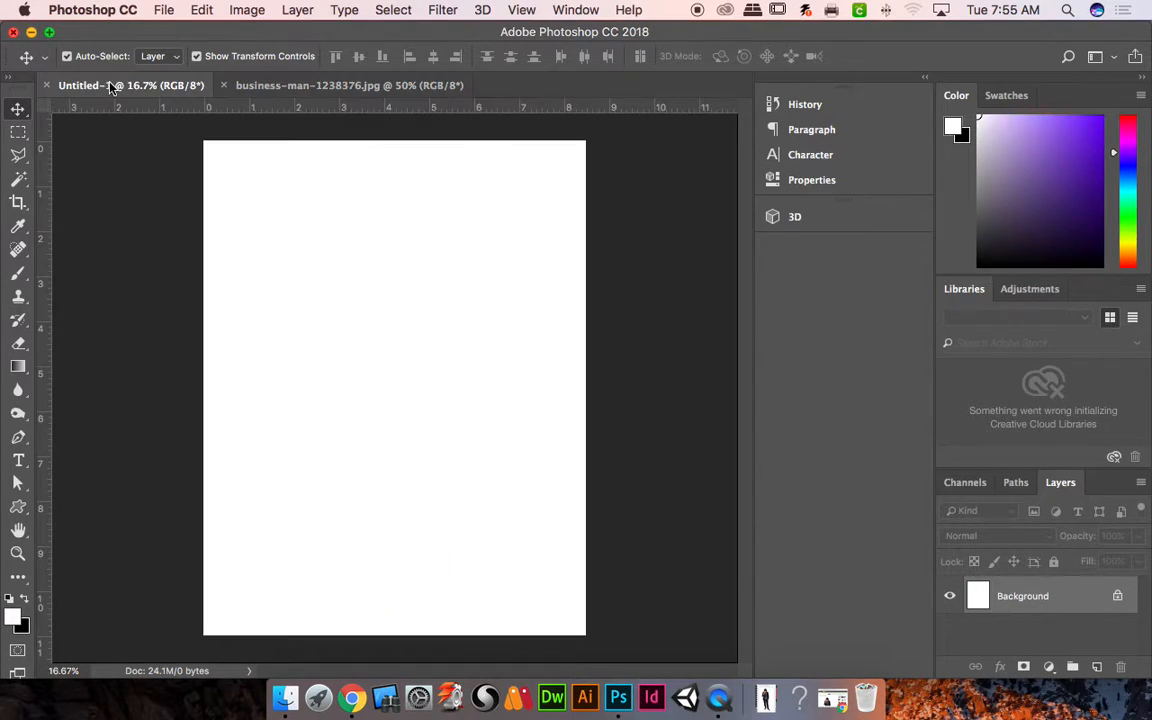
click(307, 85)
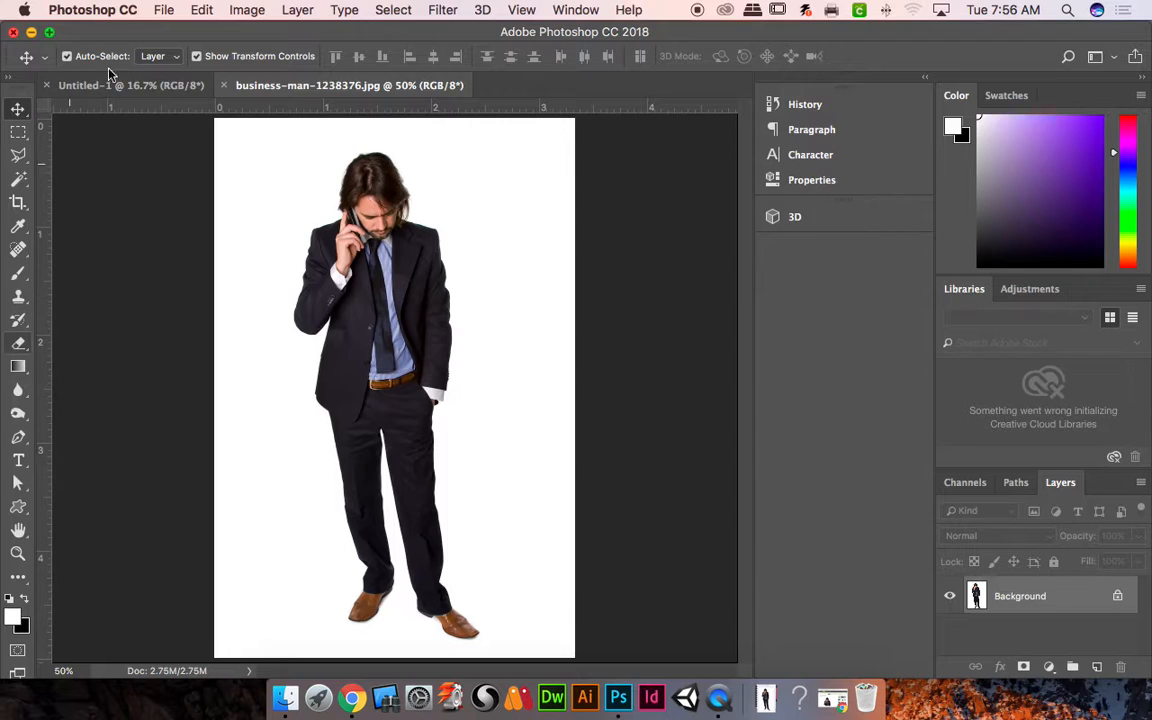
click(188, 11)
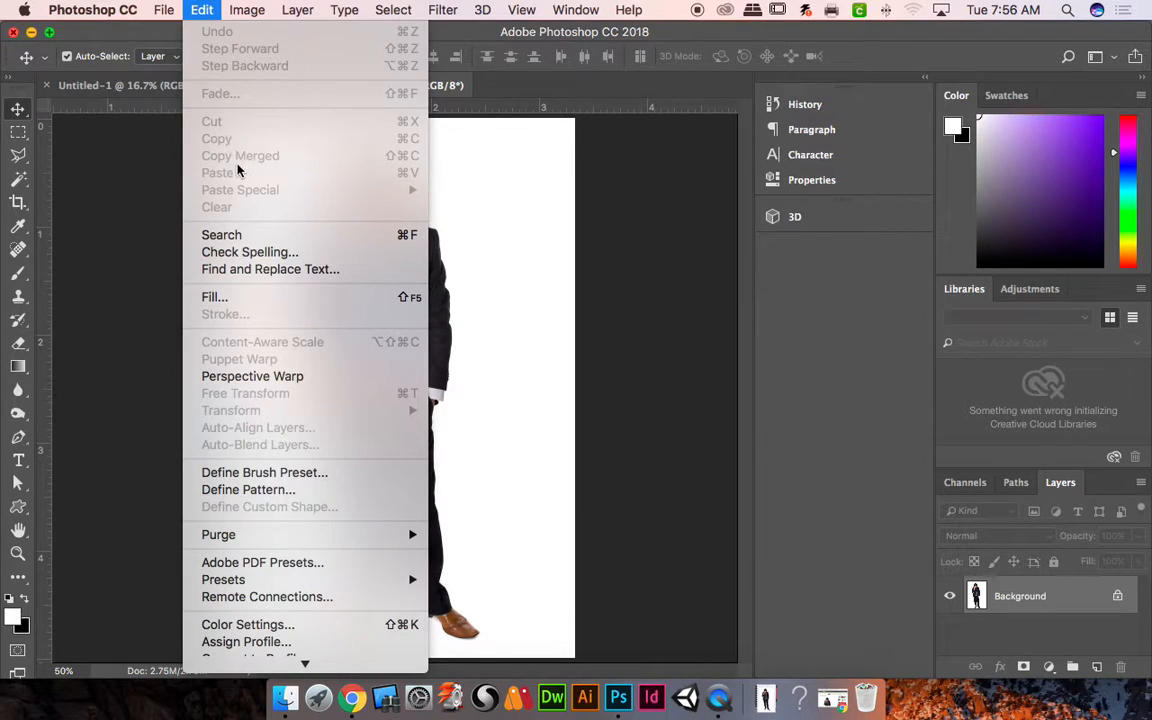
click(113, 248)
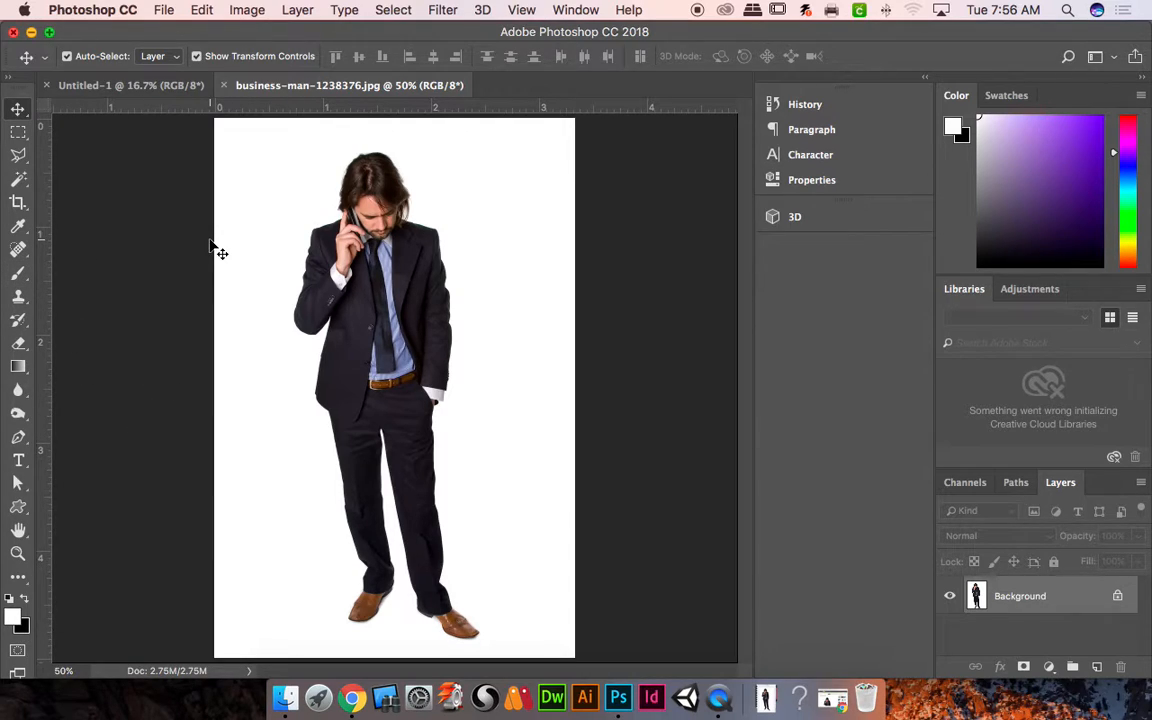
click(122, 90)
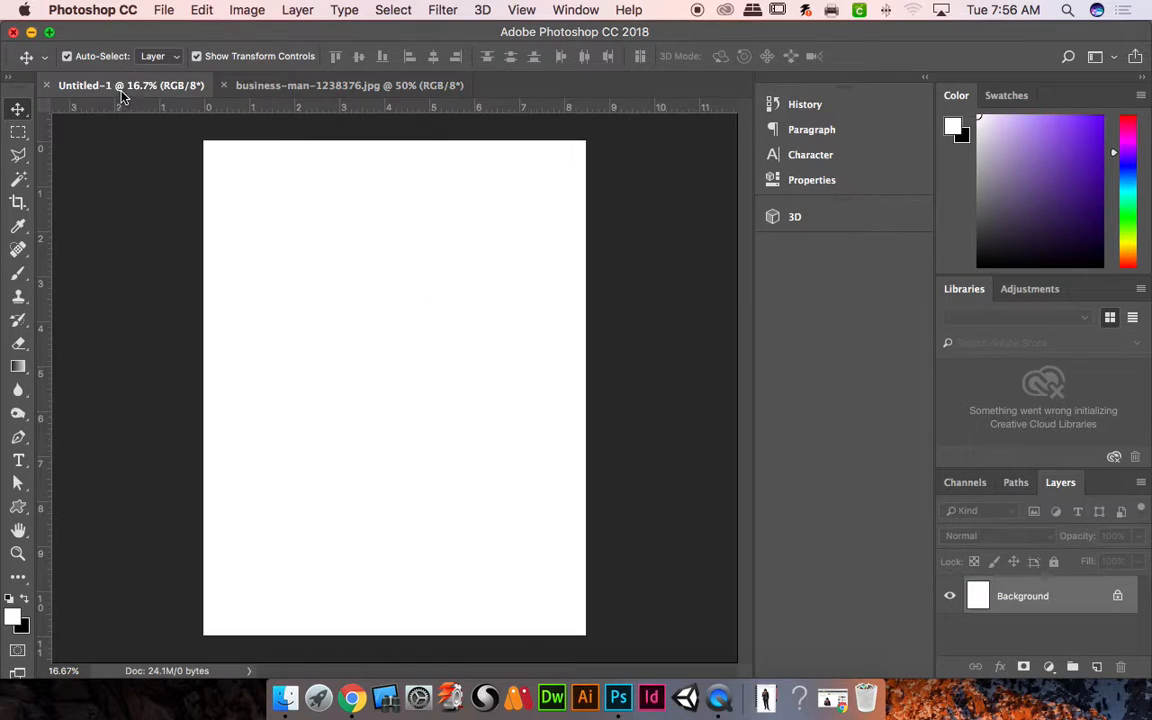
click(350, 88)
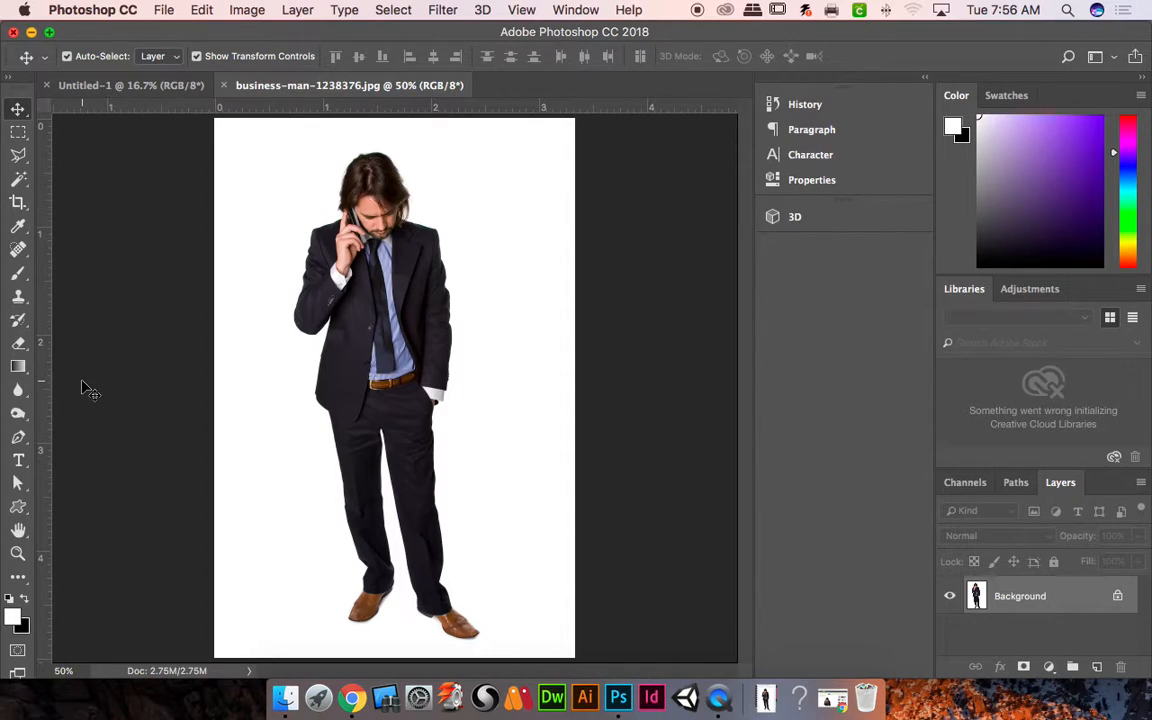
- Select the white background around the businessman with the Magic Wand, and invert the selection to the man
click(20, 179)
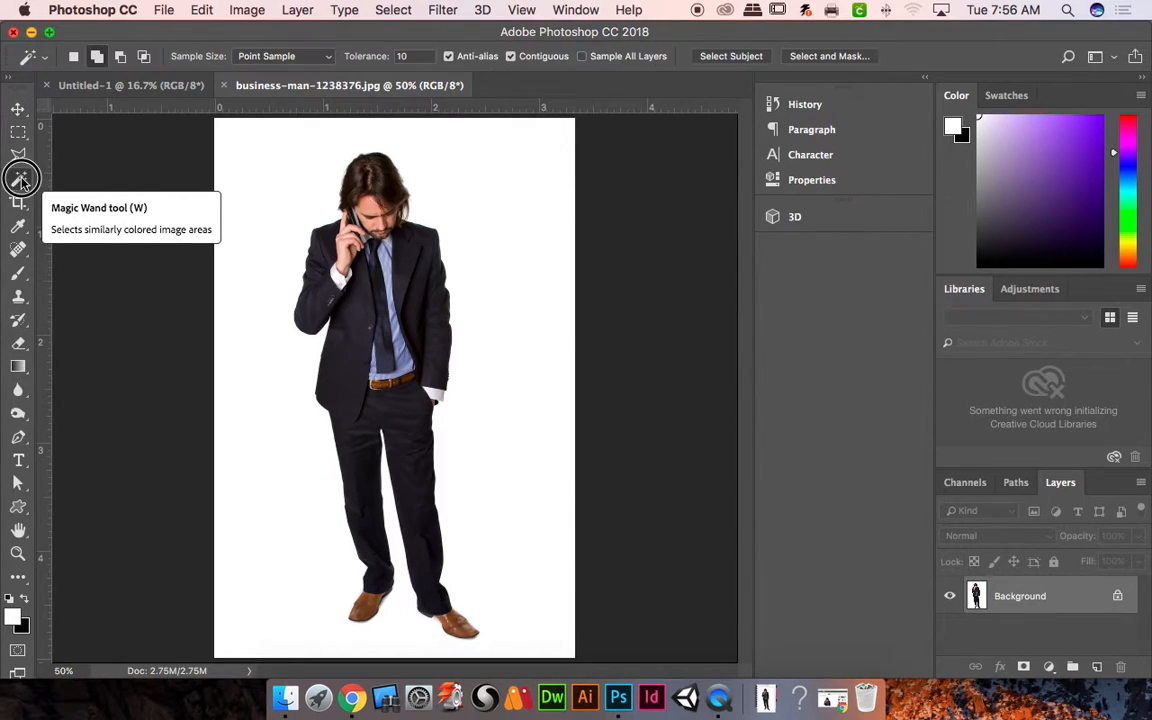
click(290, 171)
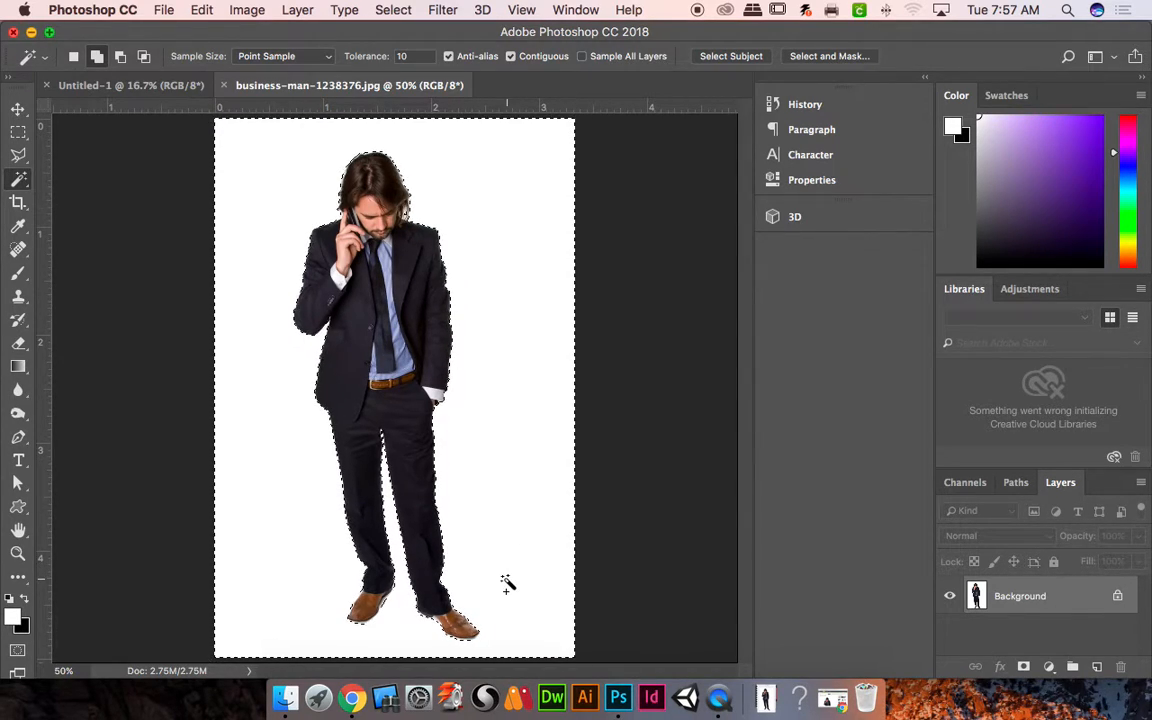
click(17, 110)
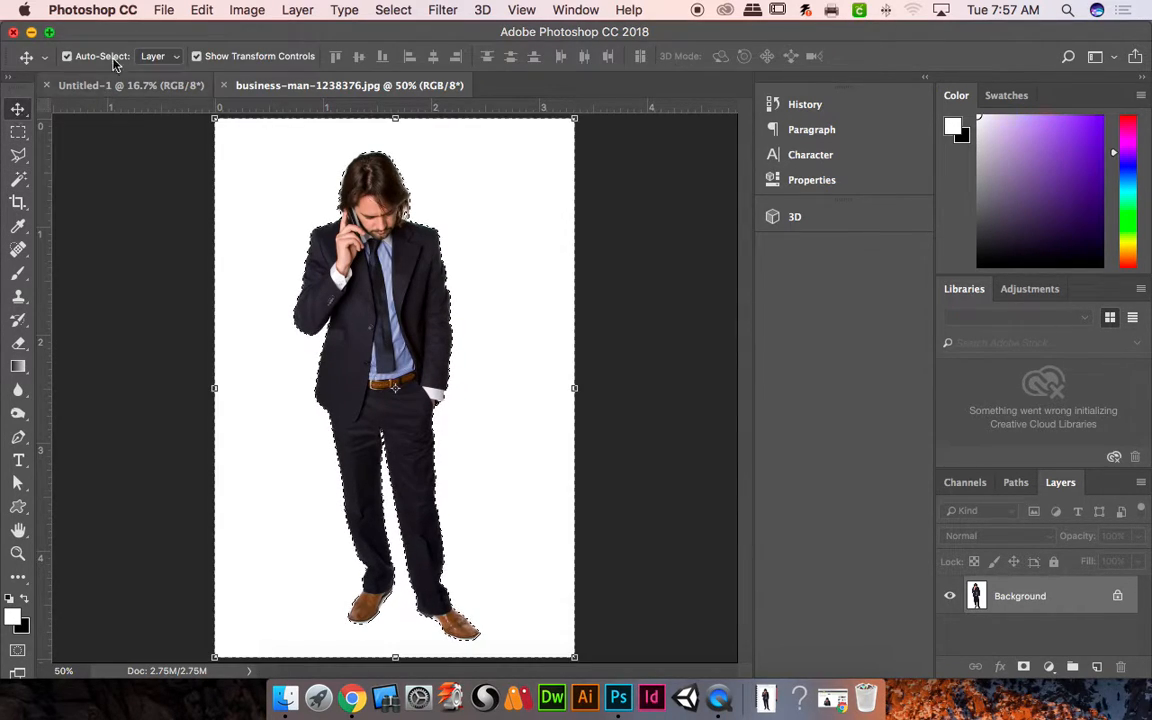
click(203, 10)
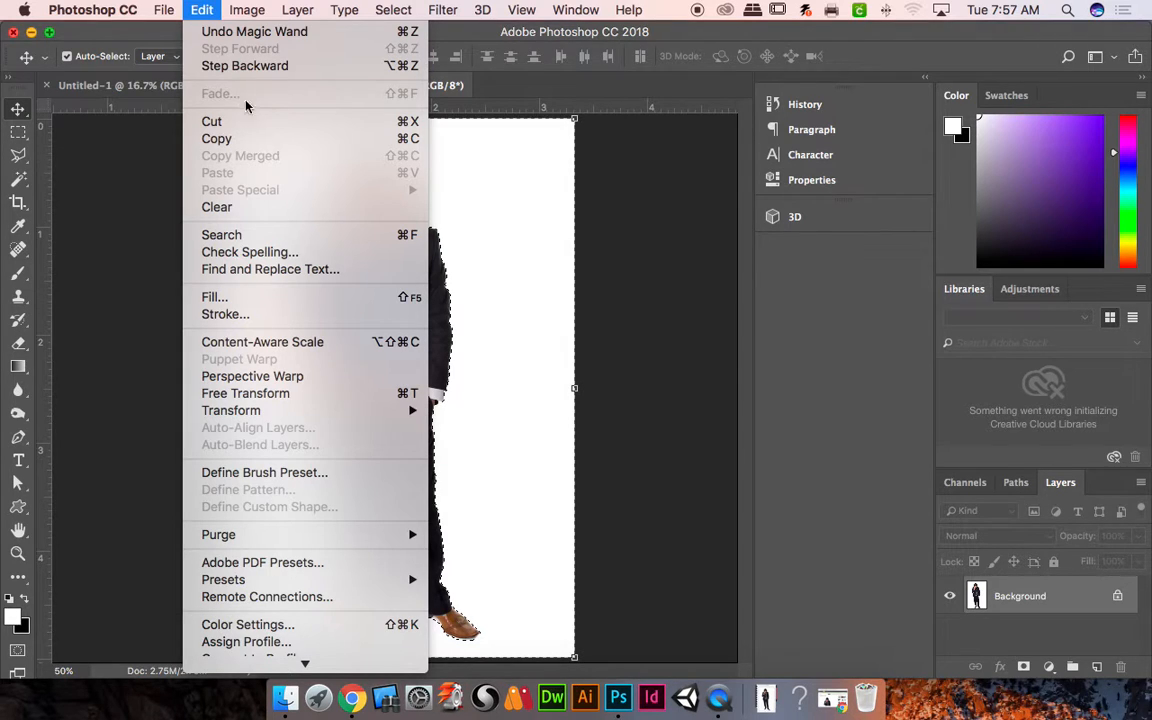
click(257, 139)
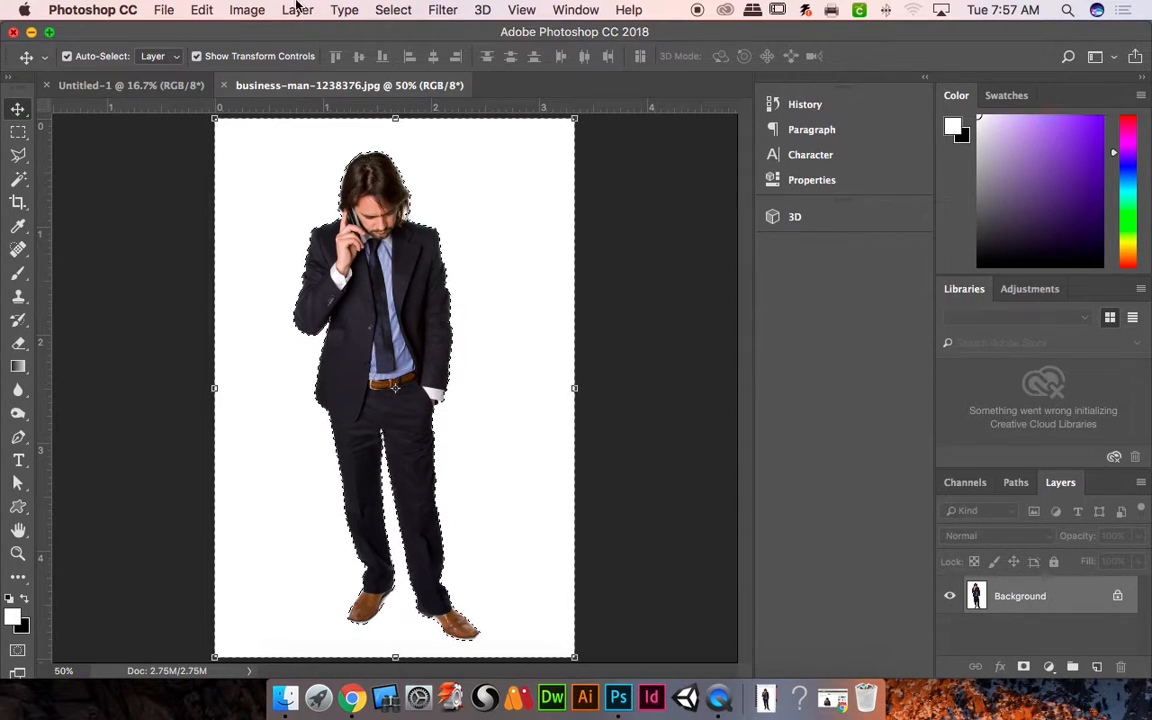
click(262, 10)
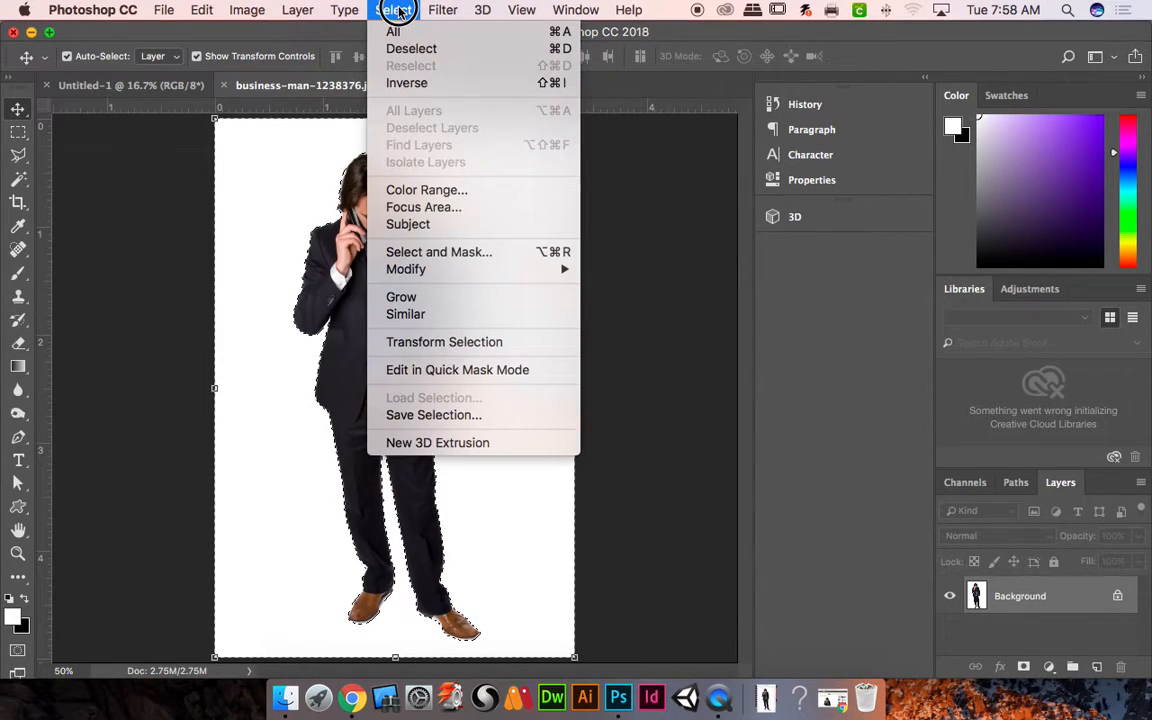
click(420, 82)
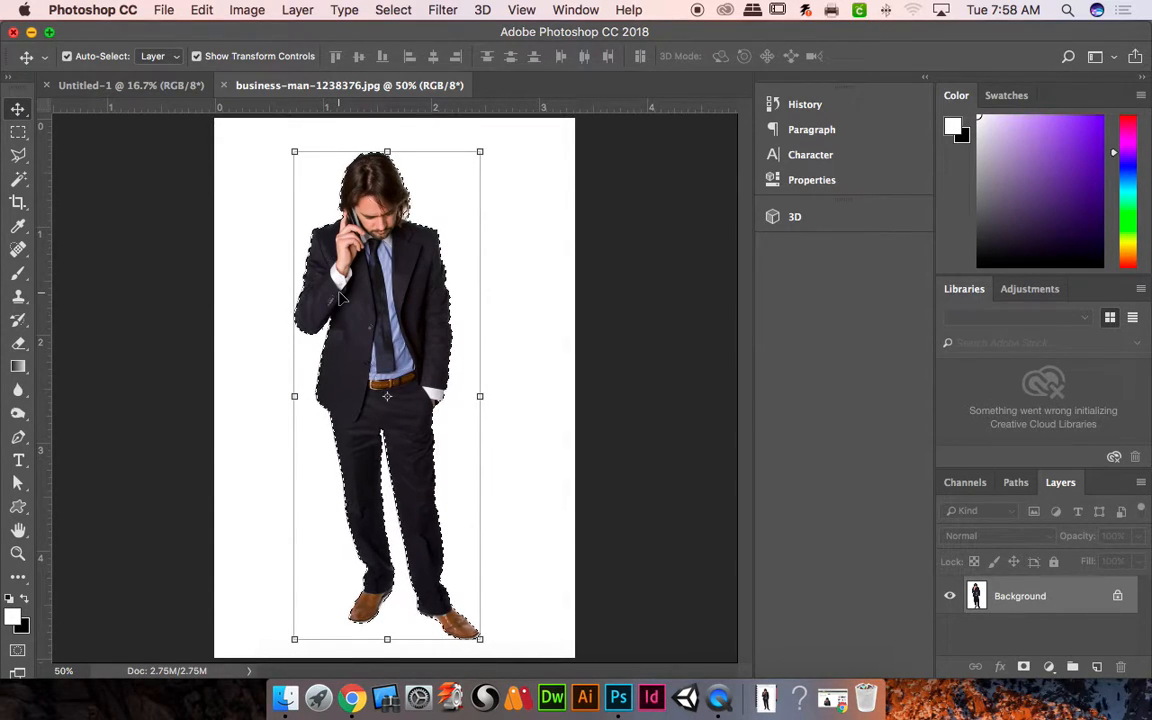
- Copy the selected businessman and paste him into the blank Untitled-1 document
click(393, 10)
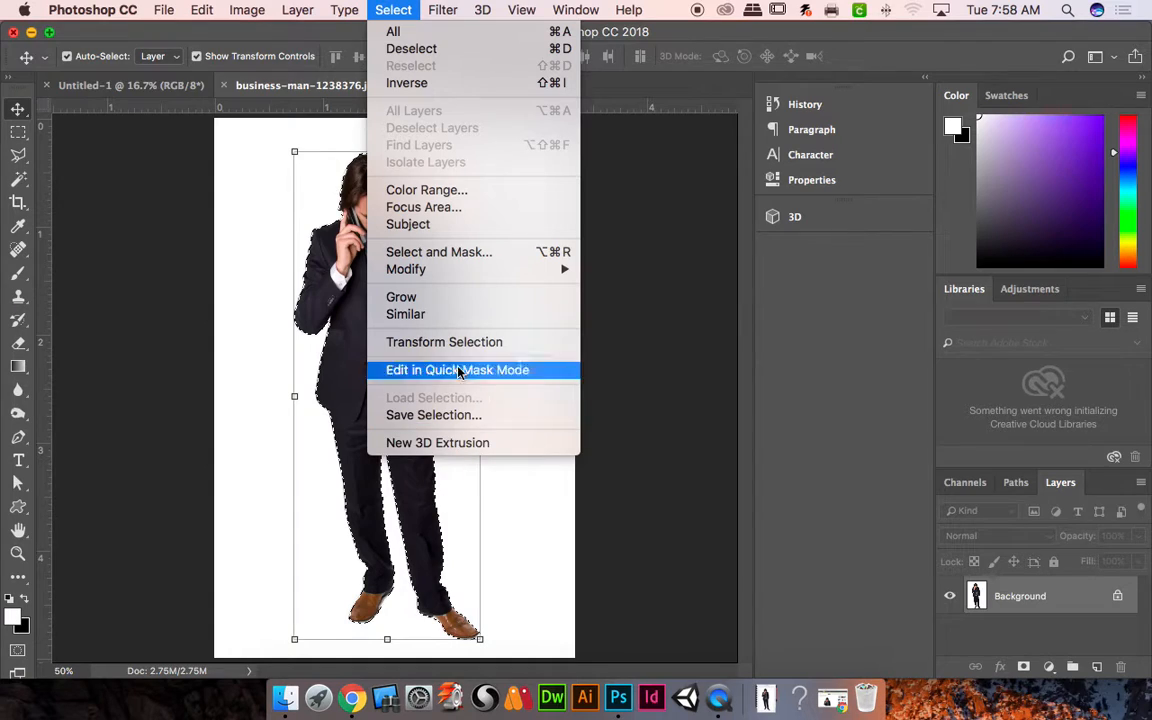
click(85, 117)
click(201, 10)
click(226, 136)
click(130, 88)
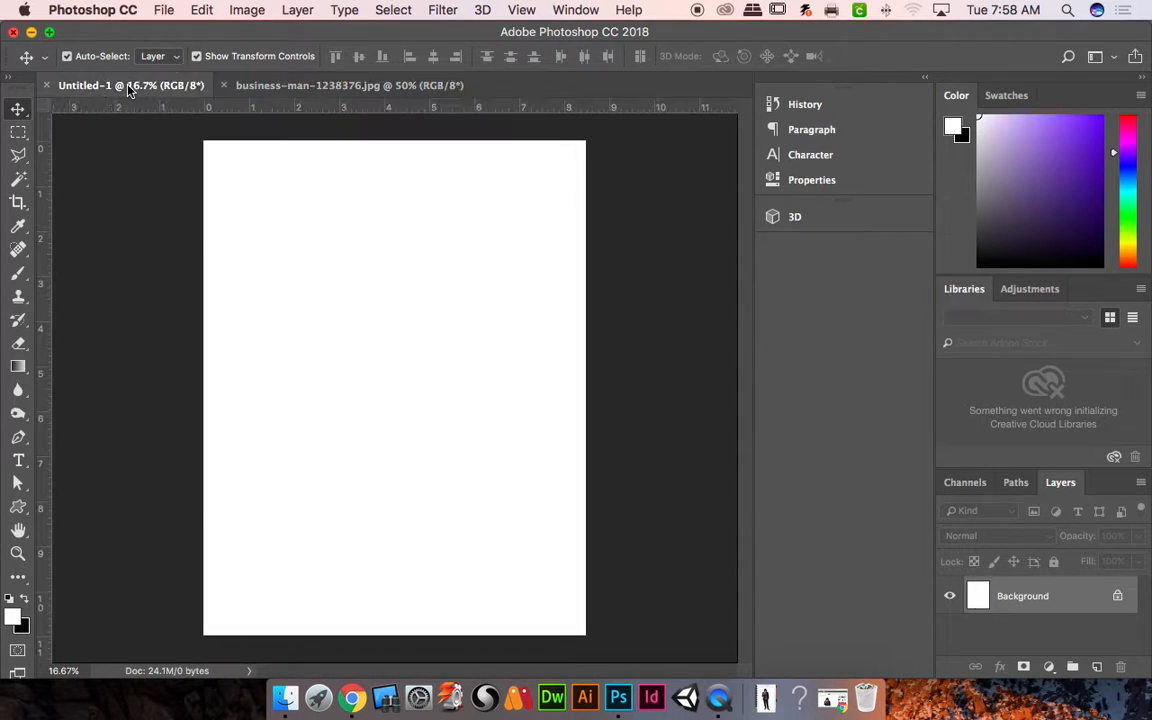
key(super+v)
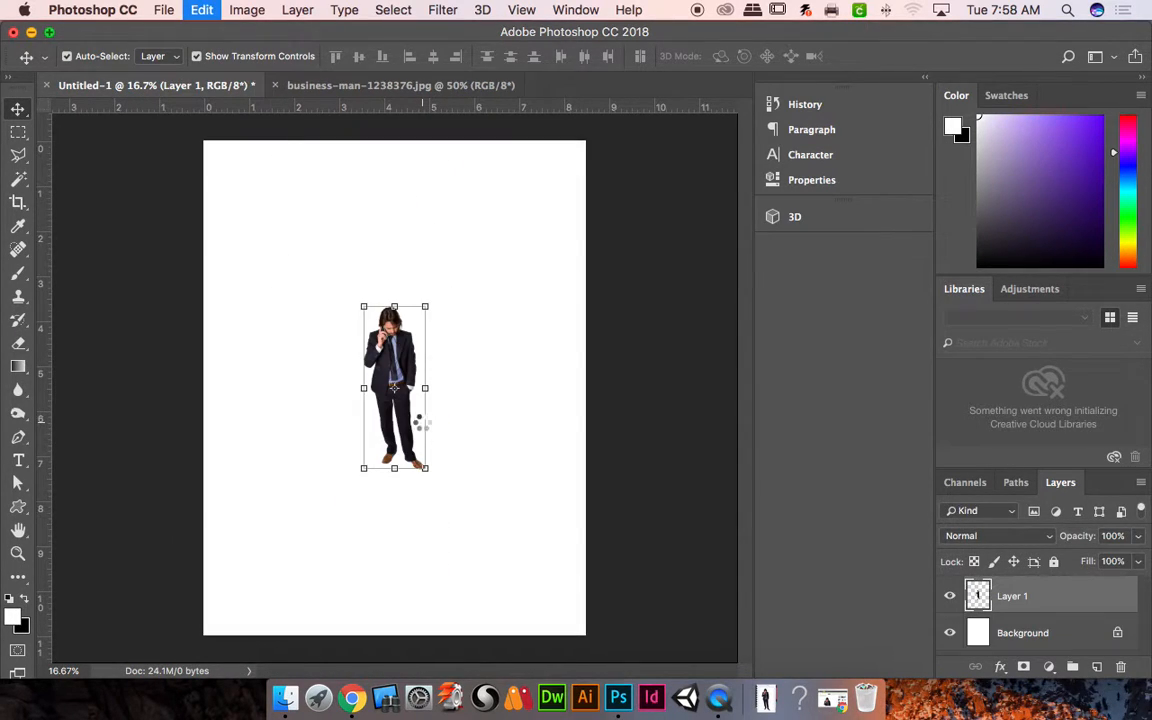
- Try enlarging the pasted businessman from his upper-left corner, undo the scaling and close the transformation
click(478, 368)
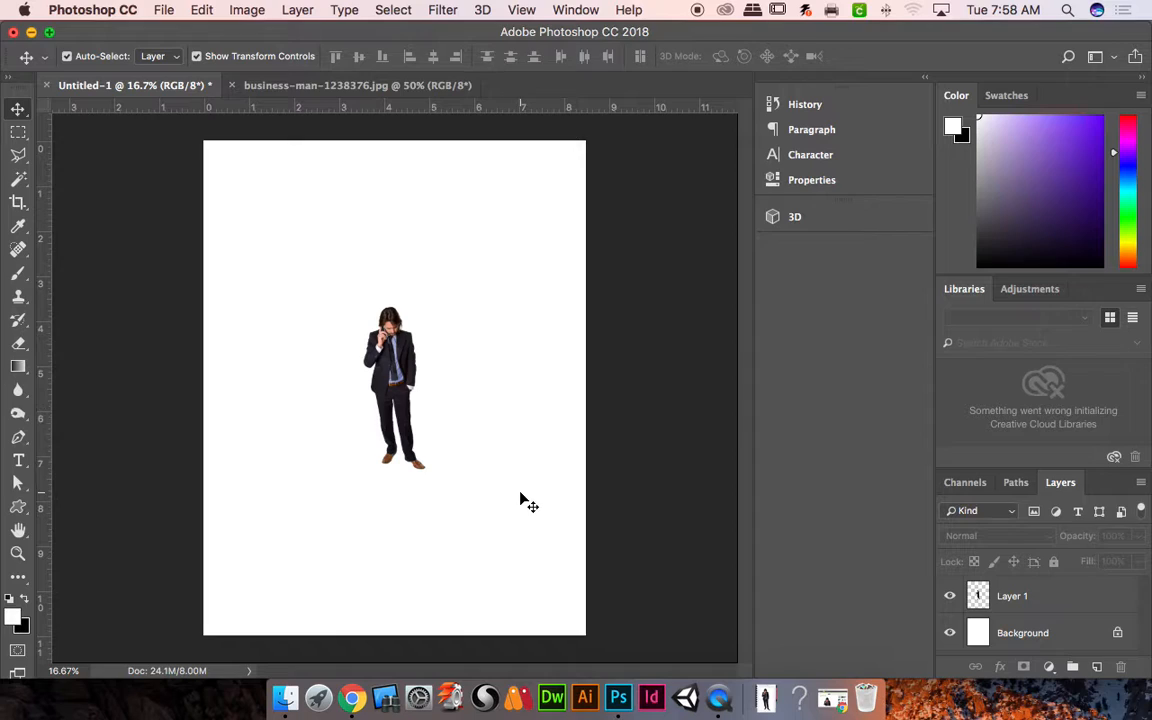
click(393, 337)
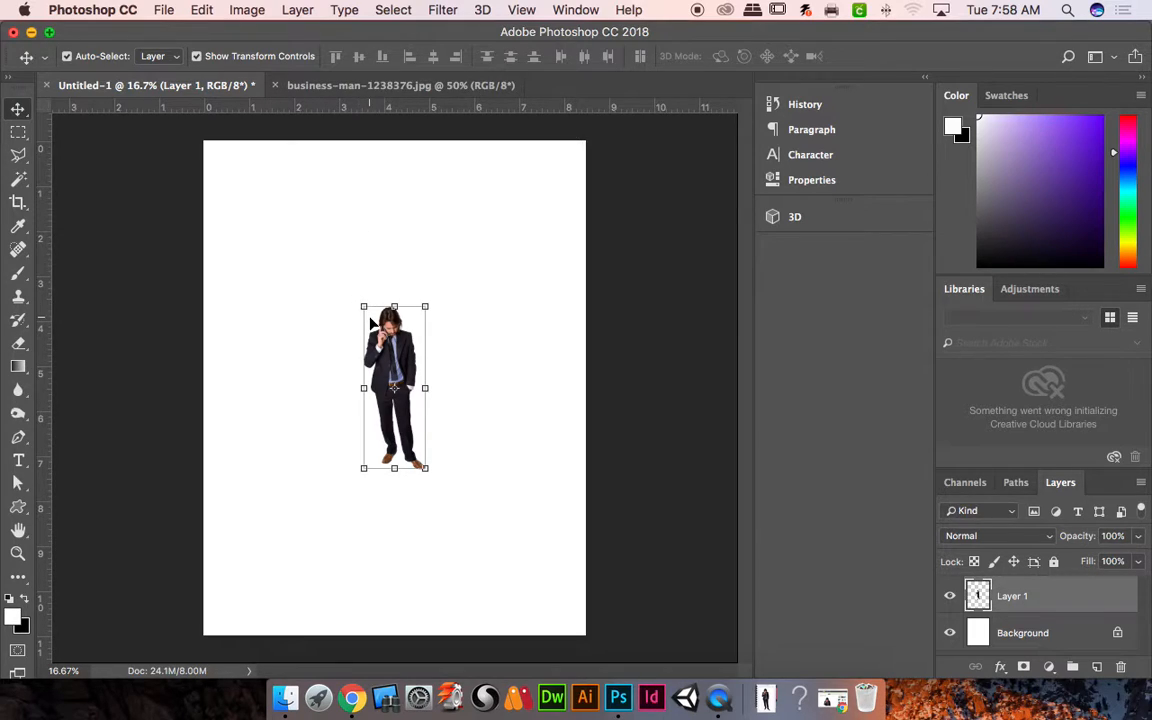
drag(363, 307, 294, 224)
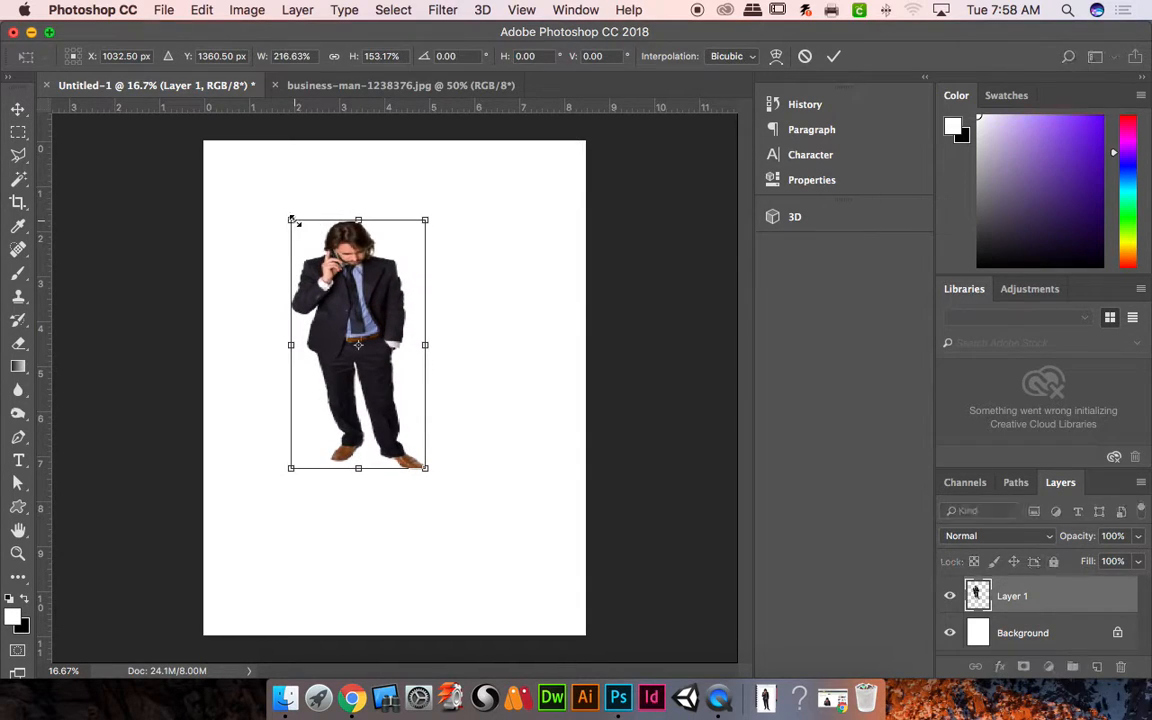
key(ctrl+z)
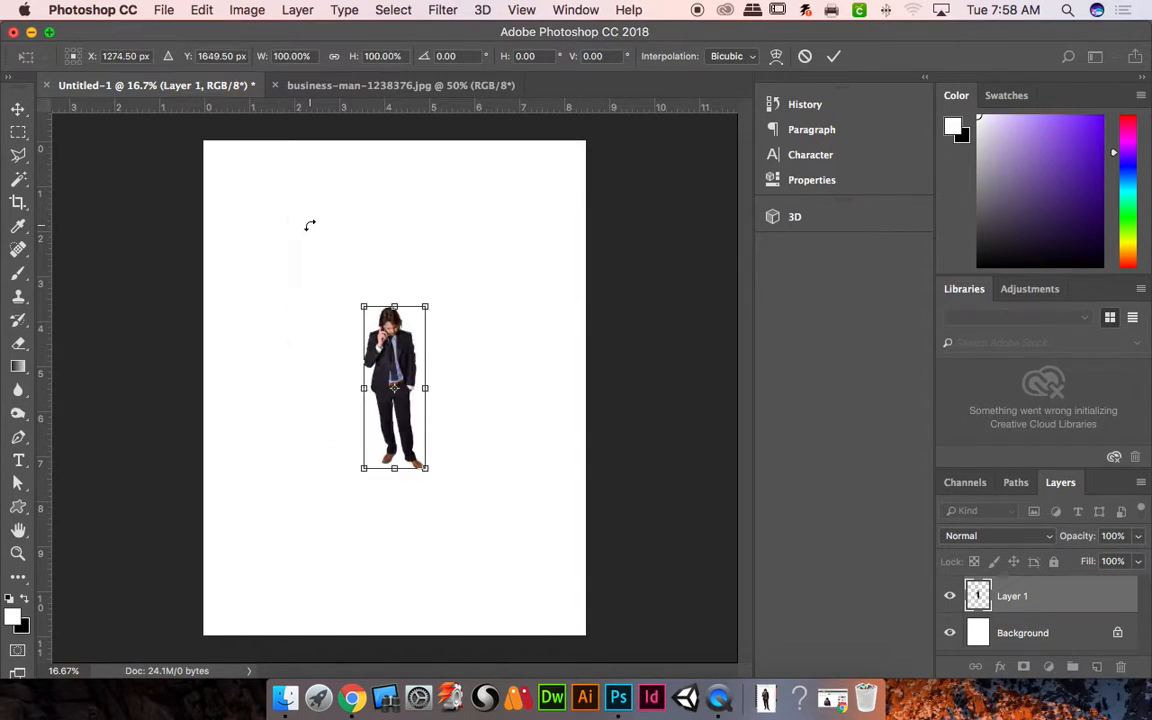
click(19, 111)
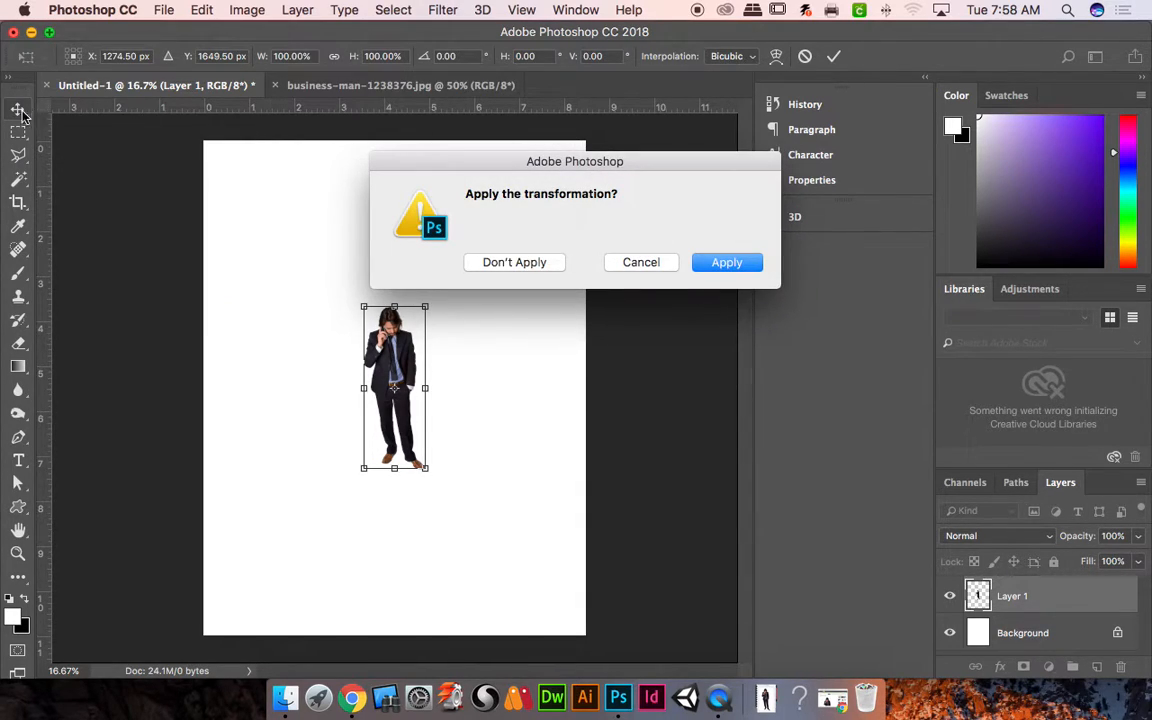
click(727, 263)
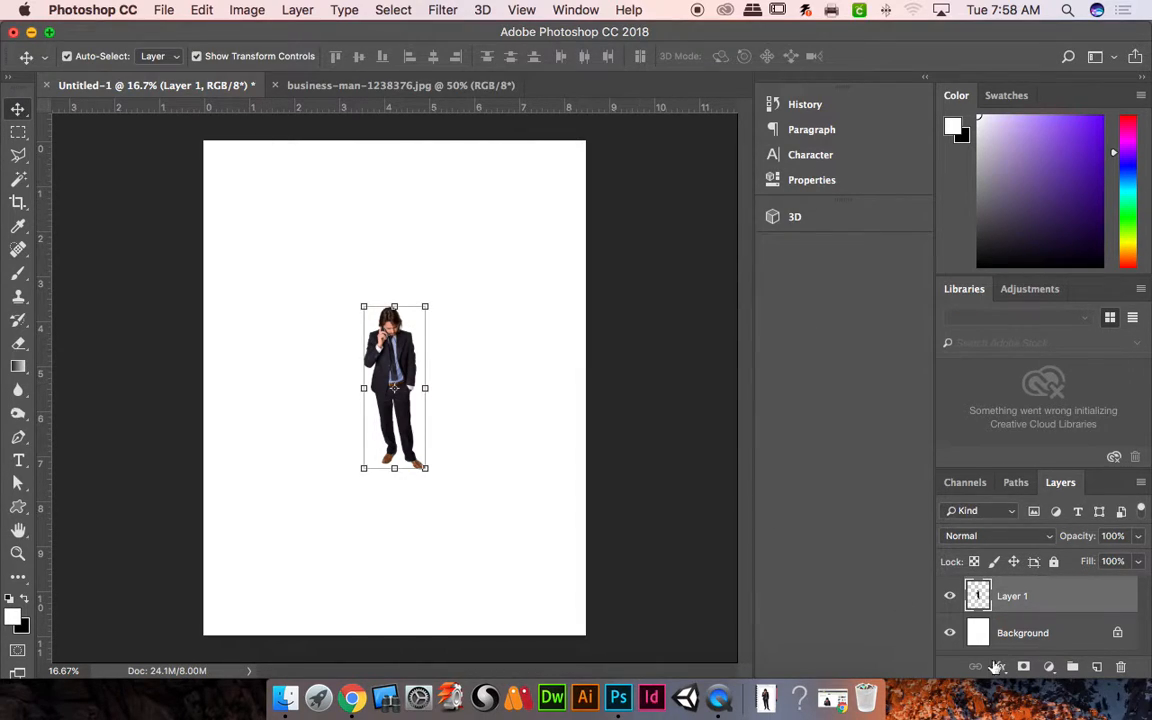
- Rename the businessman's layer as guy
double_click(1013, 596)
text(d)
text(uy)
key(Return)
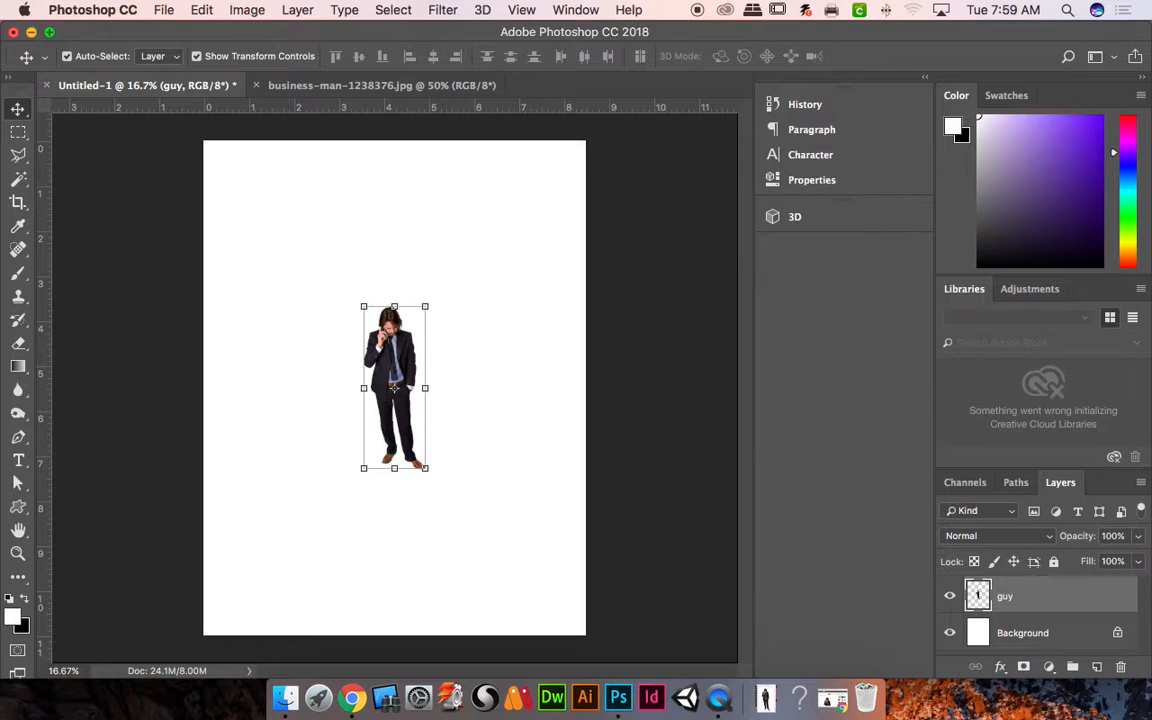
- Select a rectangular area around the businessman on the guy layer, then copy and paste him as a new layer
click(612, 466)
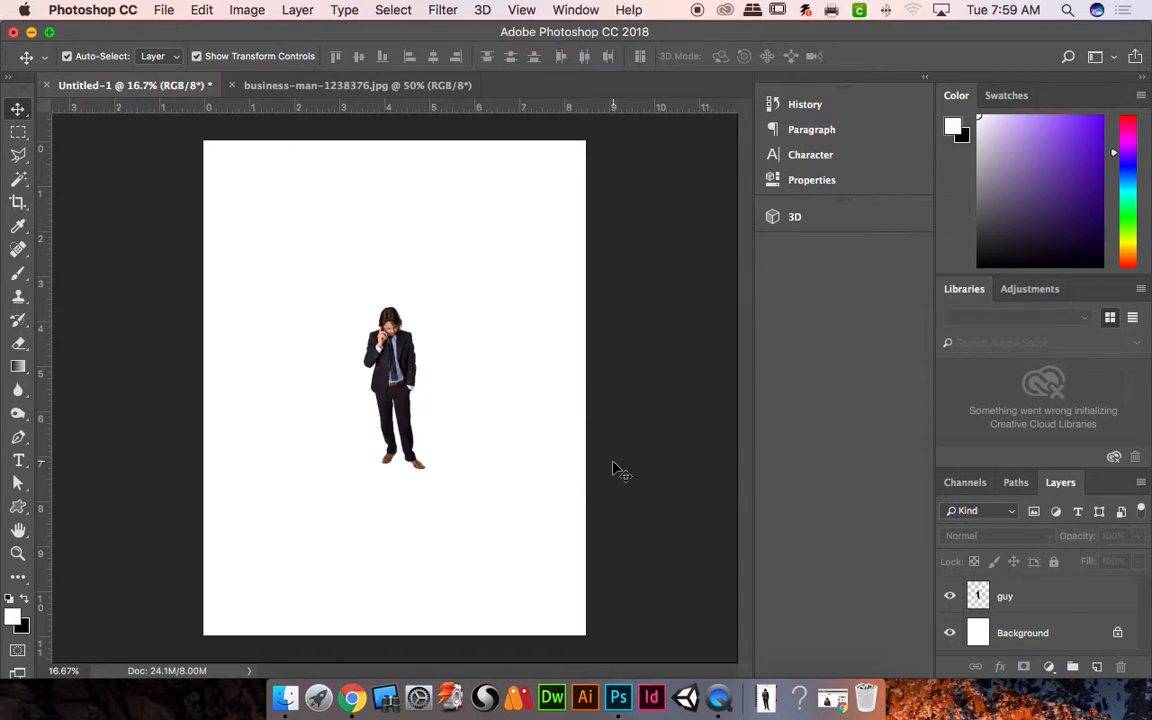
click(1019, 600)
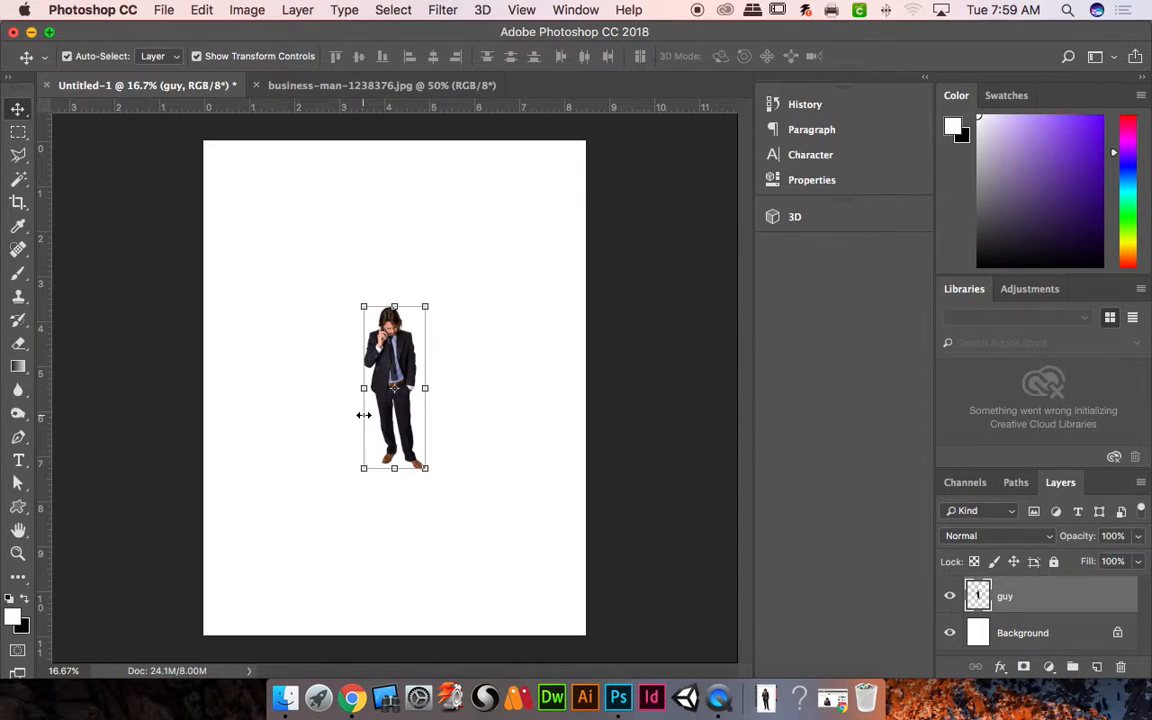
click(200, 10)
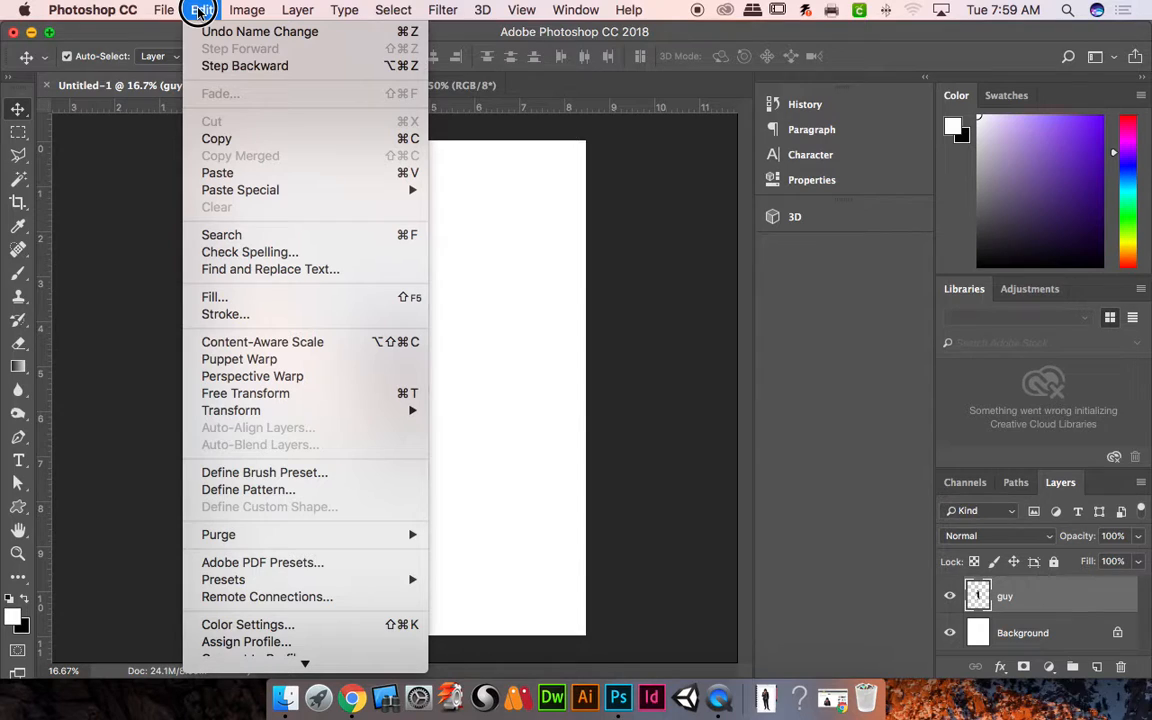
click(531, 150)
click(18, 131)
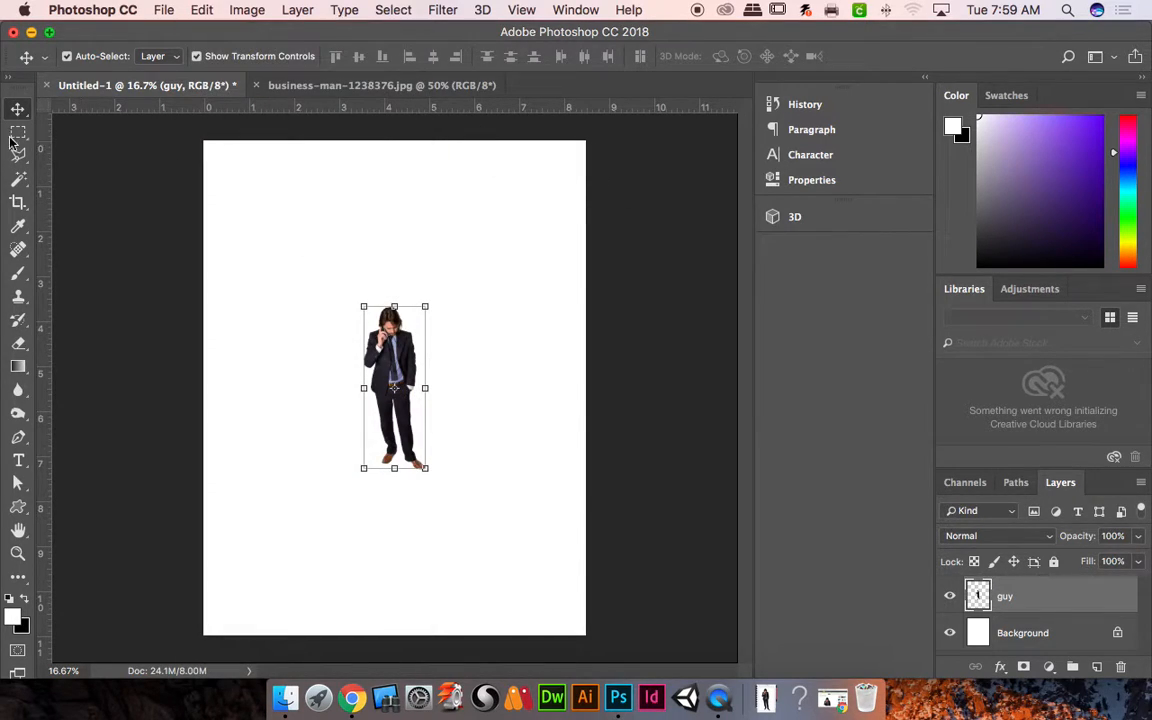
drag(243, 247, 482, 522)
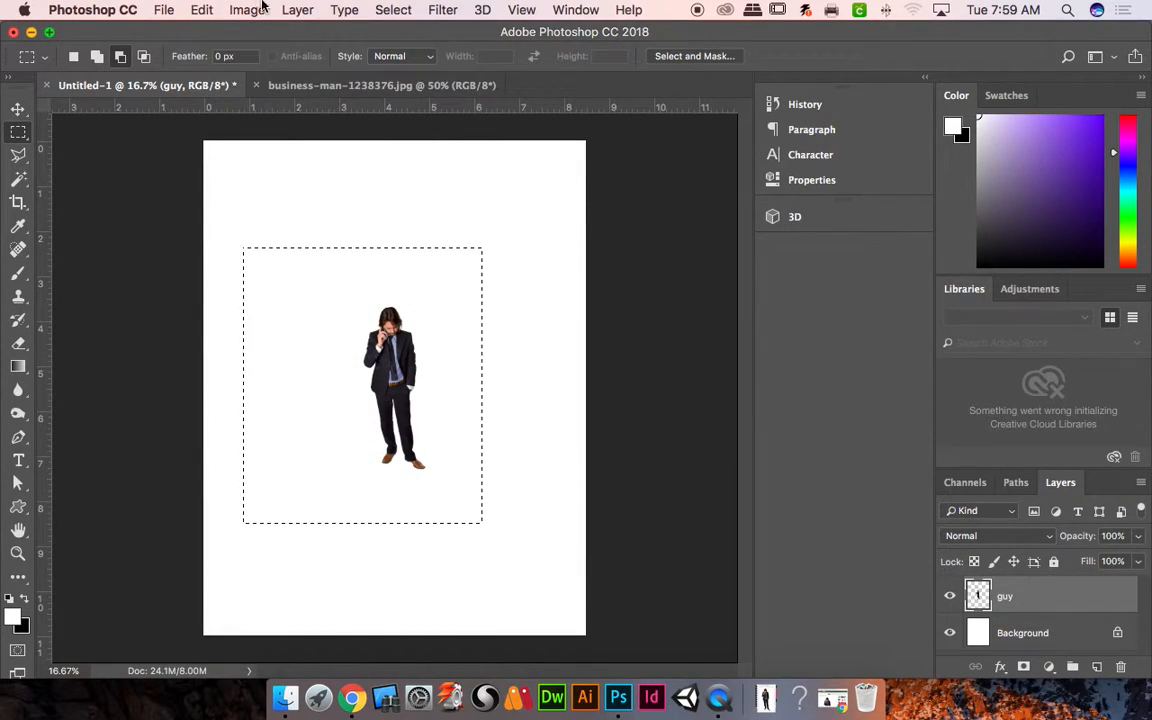
click(200, 10)
click(255, 139)
click(200, 10)
click(268, 174)
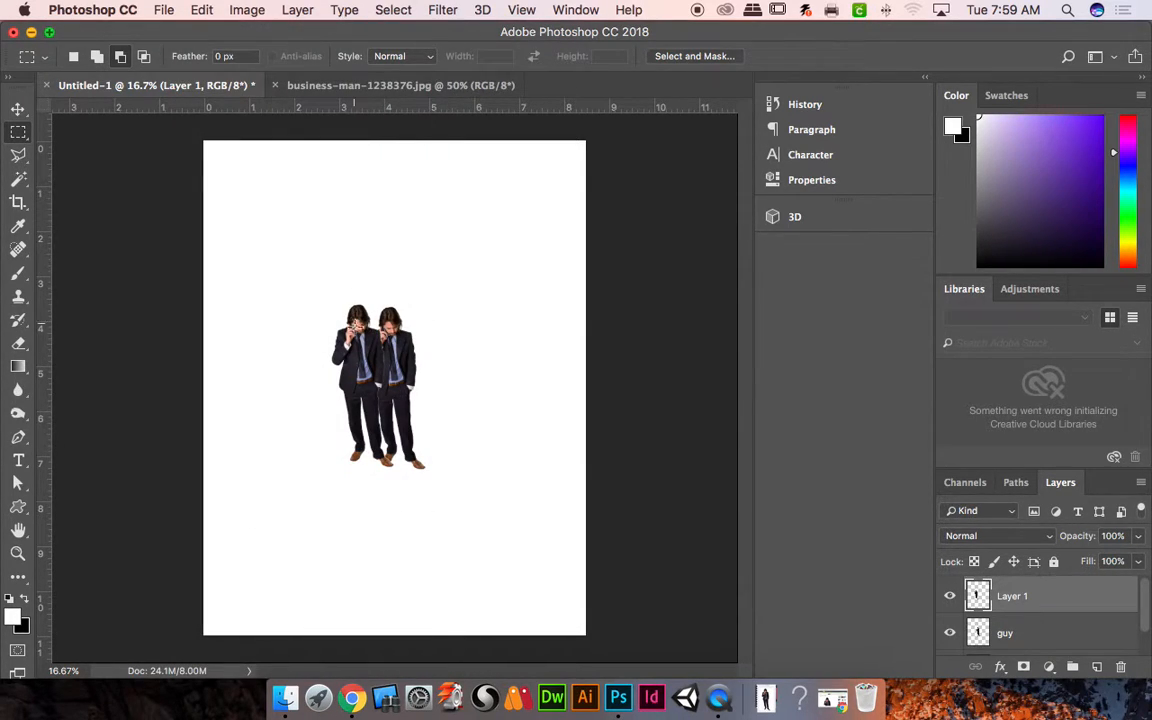
- Move the pasted copy left of the original, paste three more copies and move two of them to the right of the original
click(18, 108)
drag(380, 356, 332, 355)
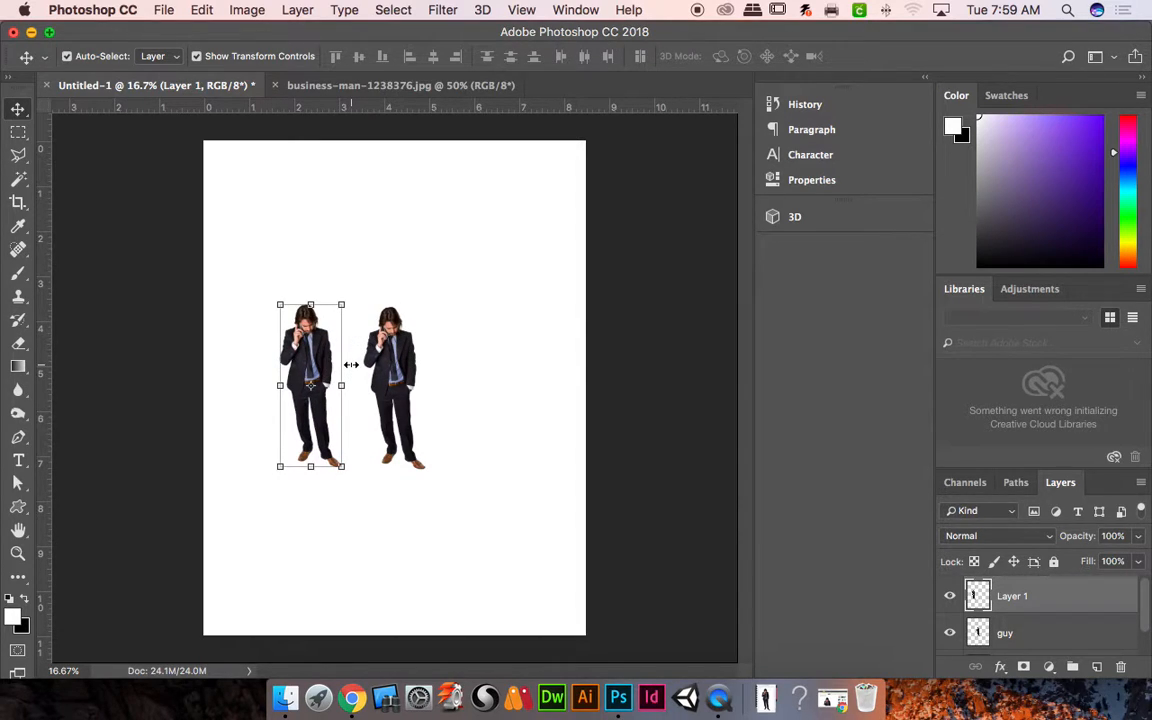
key(super+v)
drag(390, 350, 470, 287)
key(super+v)
key(super+v)
drag(400, 358, 515, 382)
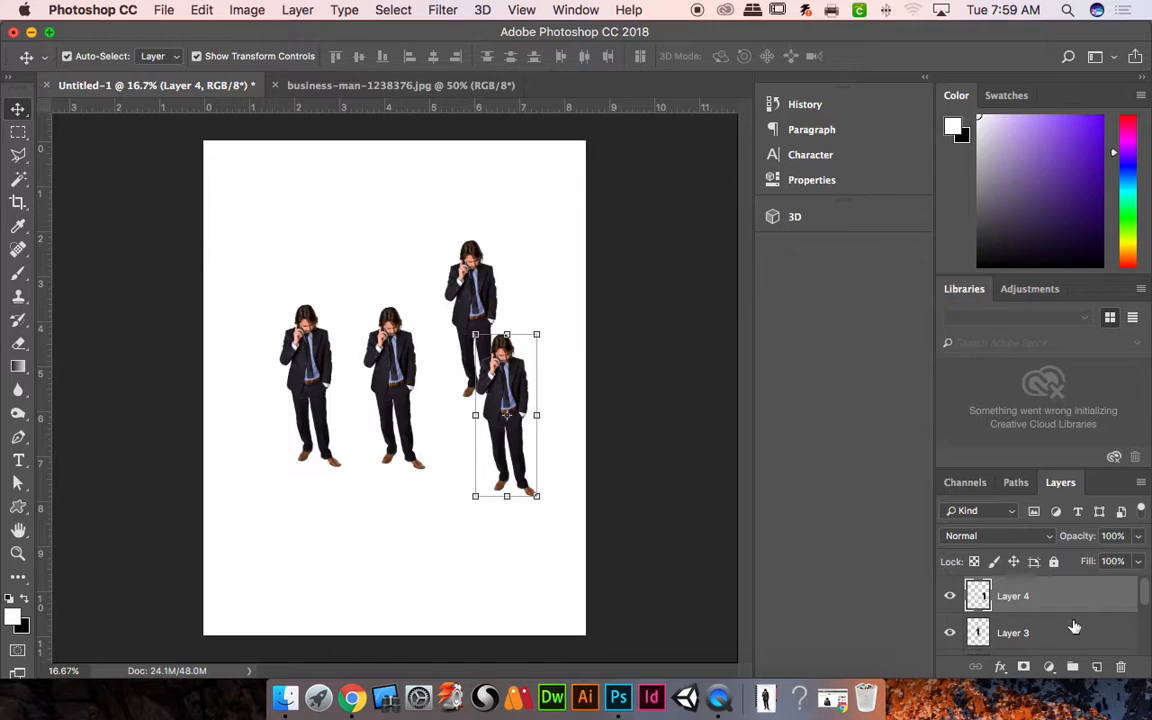
- Rename the leftmost businessman's layer, Layer 1, as guy2
scroll(1144, 604, down, 1)
scroll(1144, 604, down, 3)
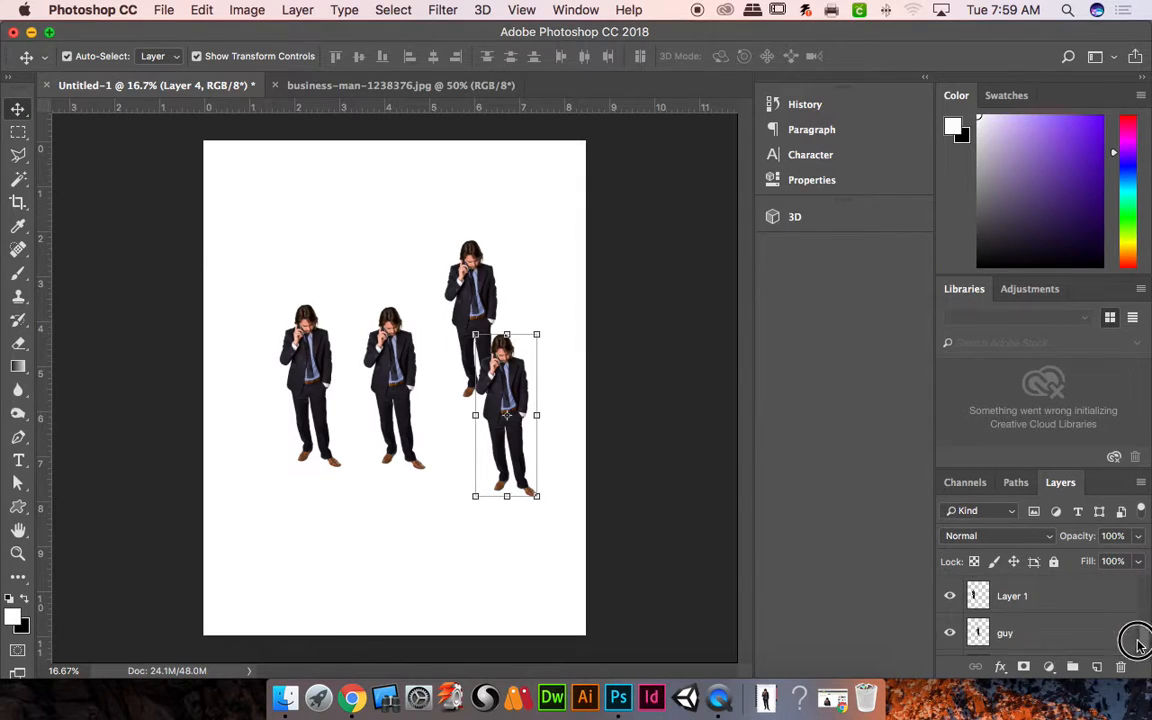
scroll(1144, 648, up, 1)
scroll(1144, 648, down, 1)
scroll(1144, 645, up, 1)
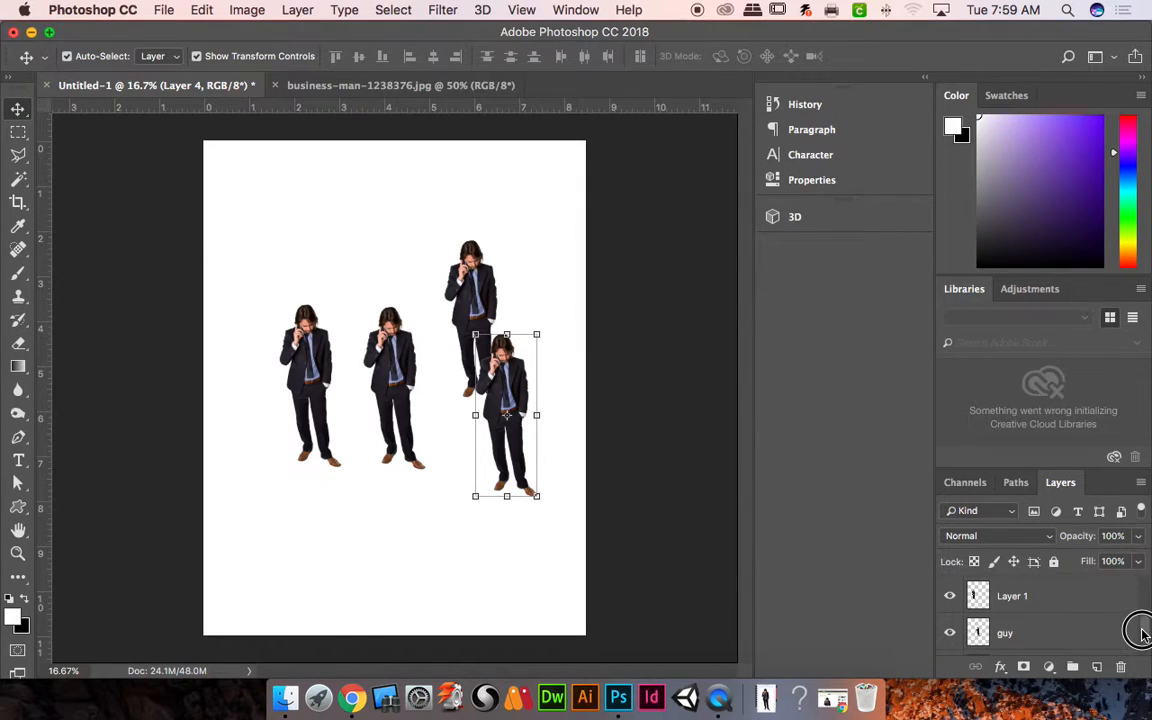
double_click(1012, 596)
text(gu)
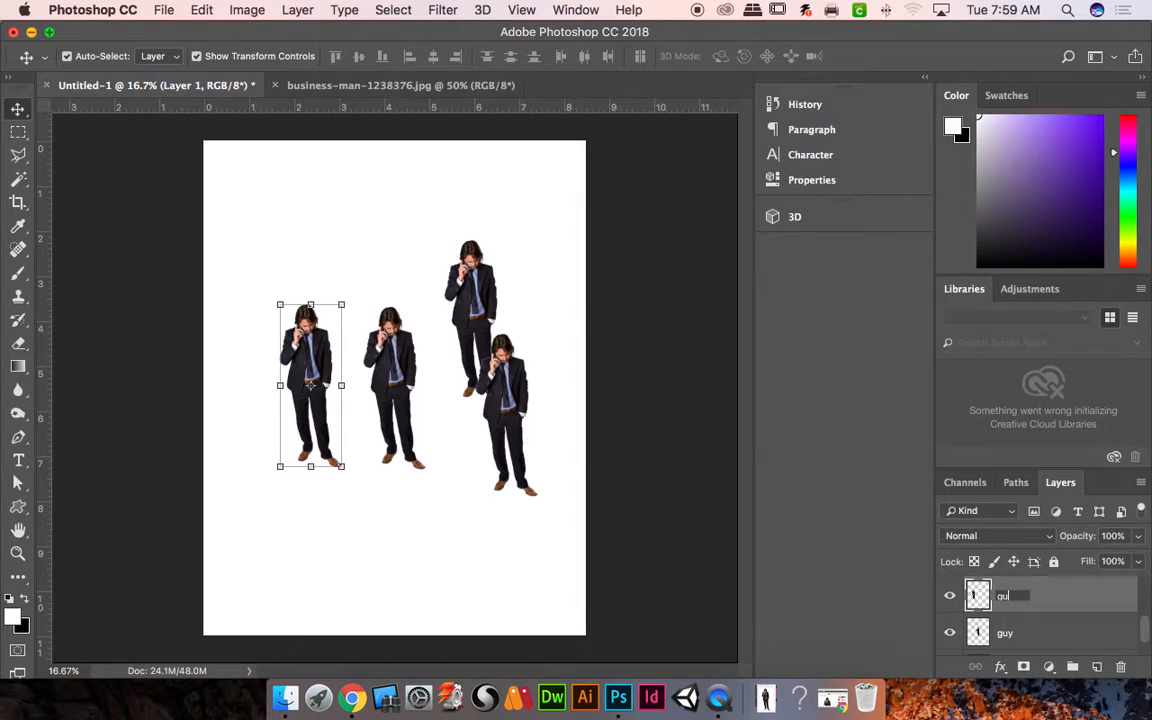
text(y2)
key(Return)
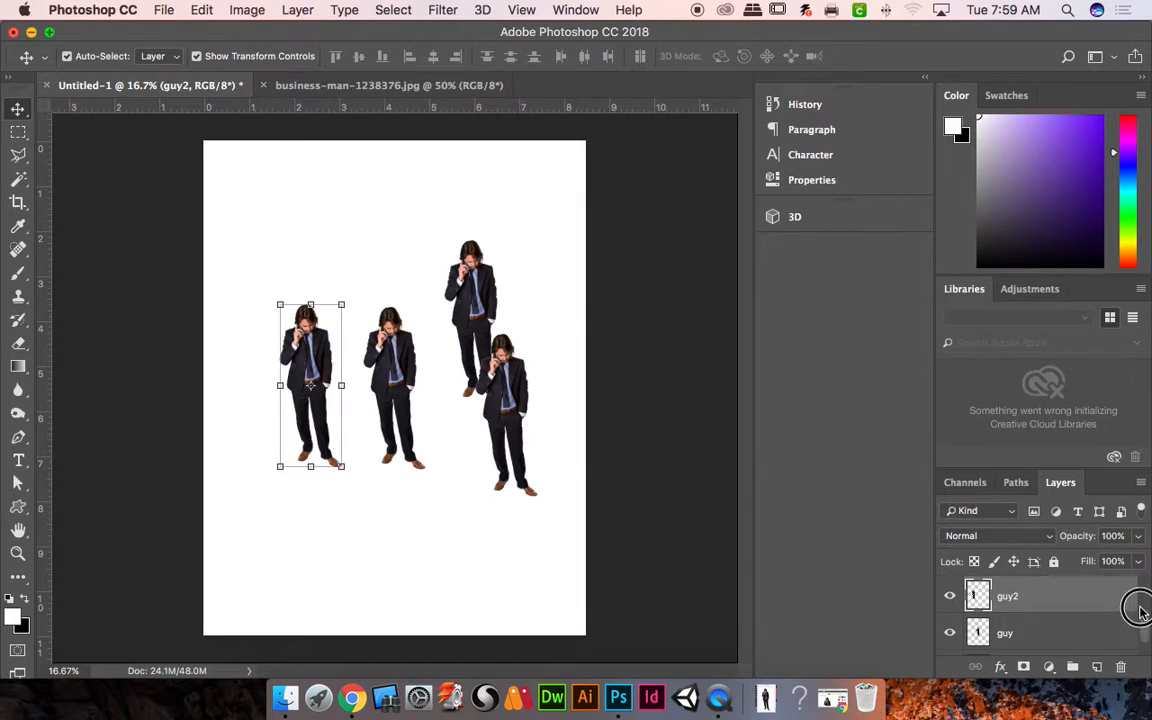
- Rename Layer 2 as guy3 and Layer 3 as guy4
scroll(1010, 594, up, 1)
double_click(1012, 596)
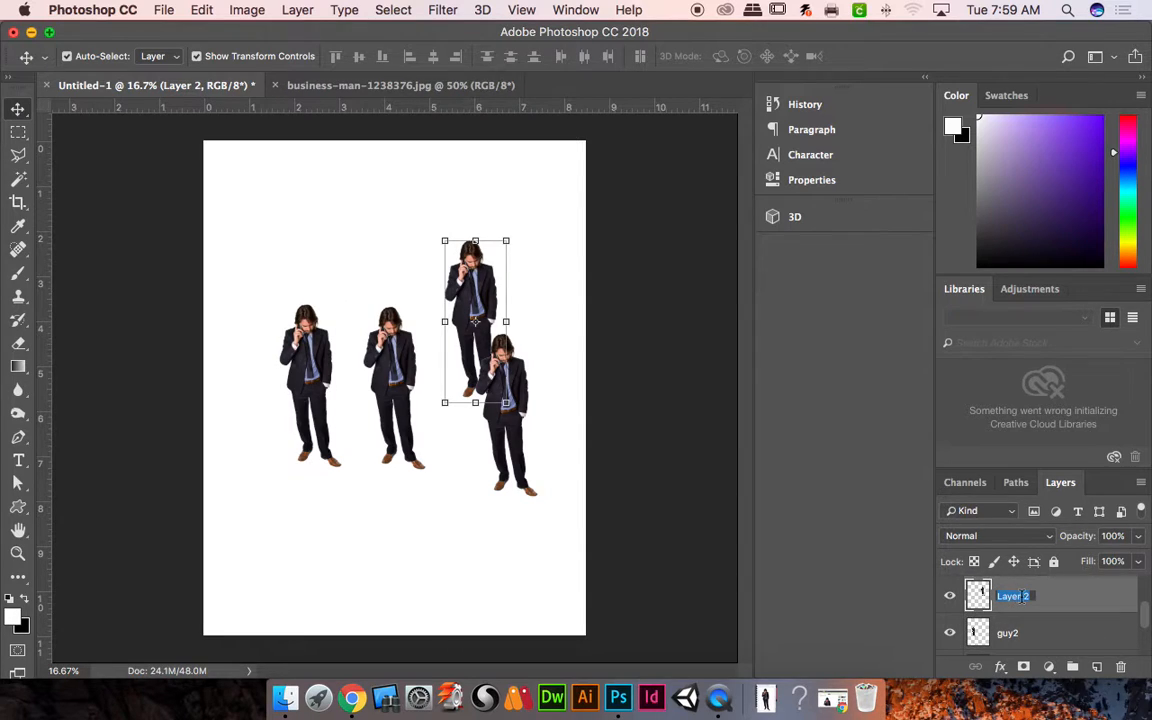
text(guy3)
key(Return)
scroll(1145, 592, up, 2)
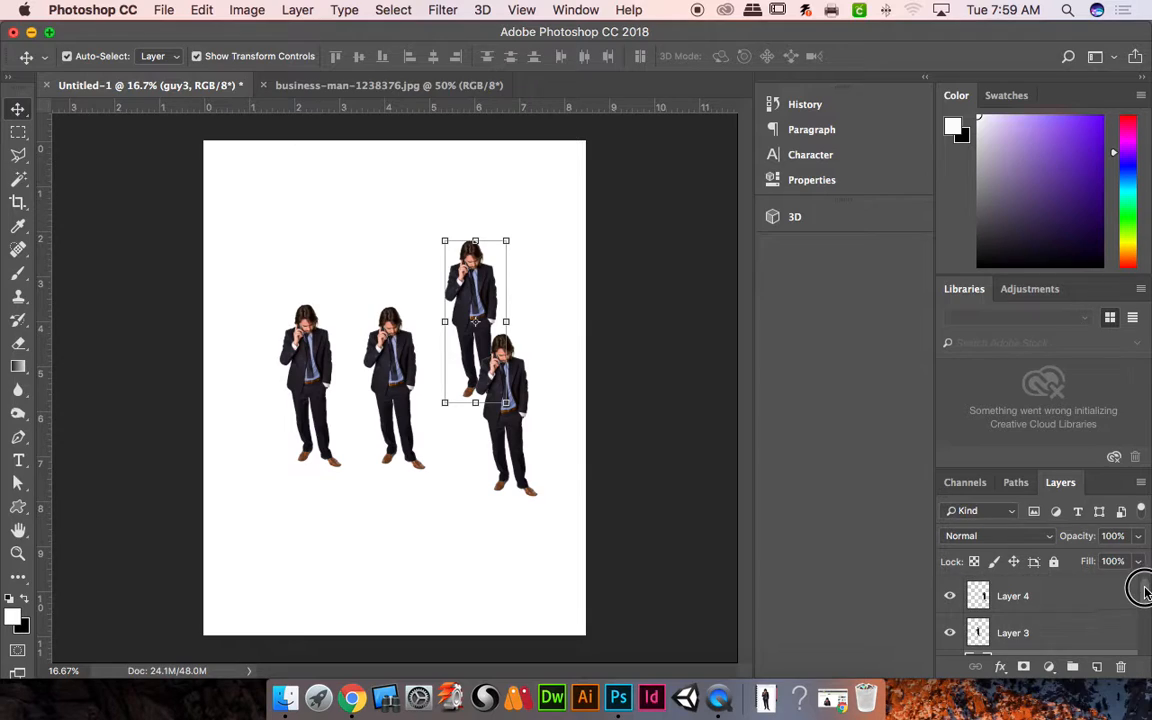
double_click(1013, 632)
text(guy4)
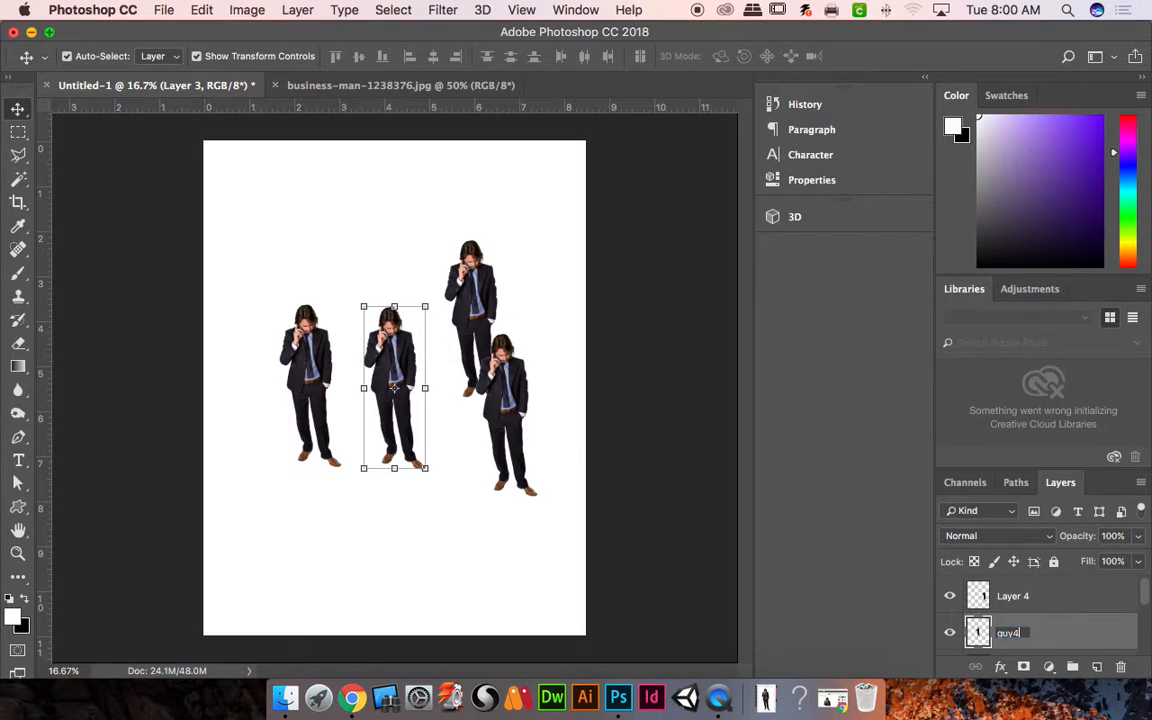
key(Return)
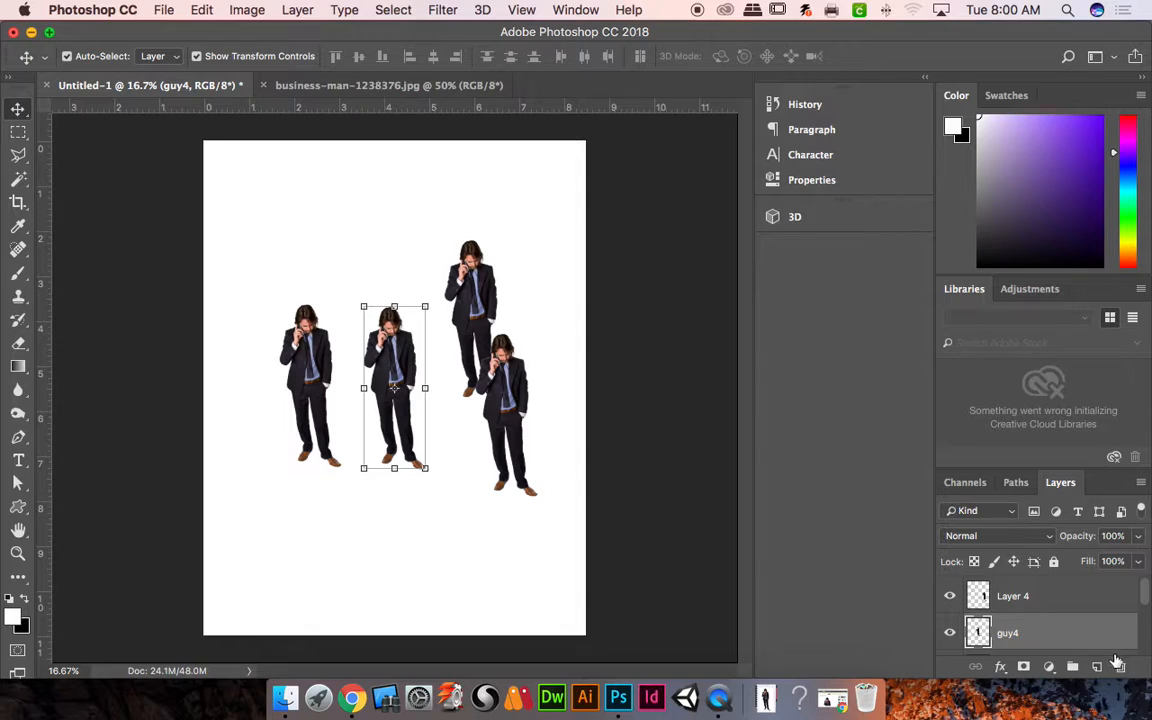
- Delete Layer 4, which holds the lower-right businessman
click(1018, 598)
double_click(1024, 592)
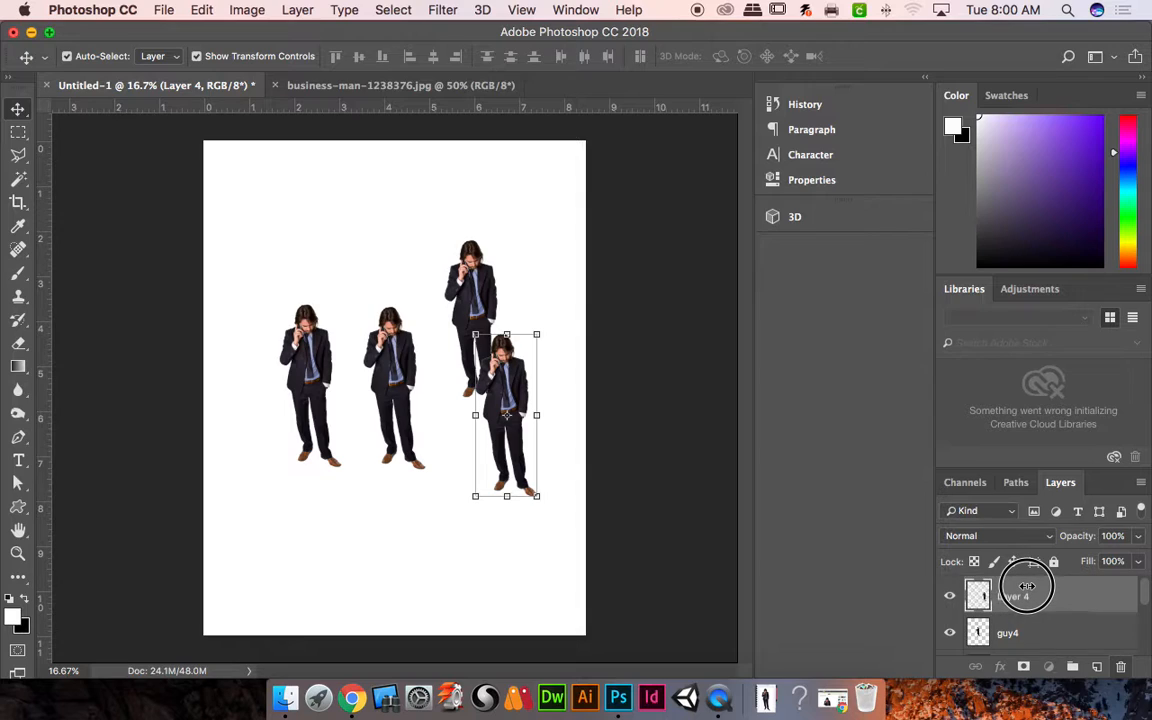
drag(1027, 587, 1121, 666)
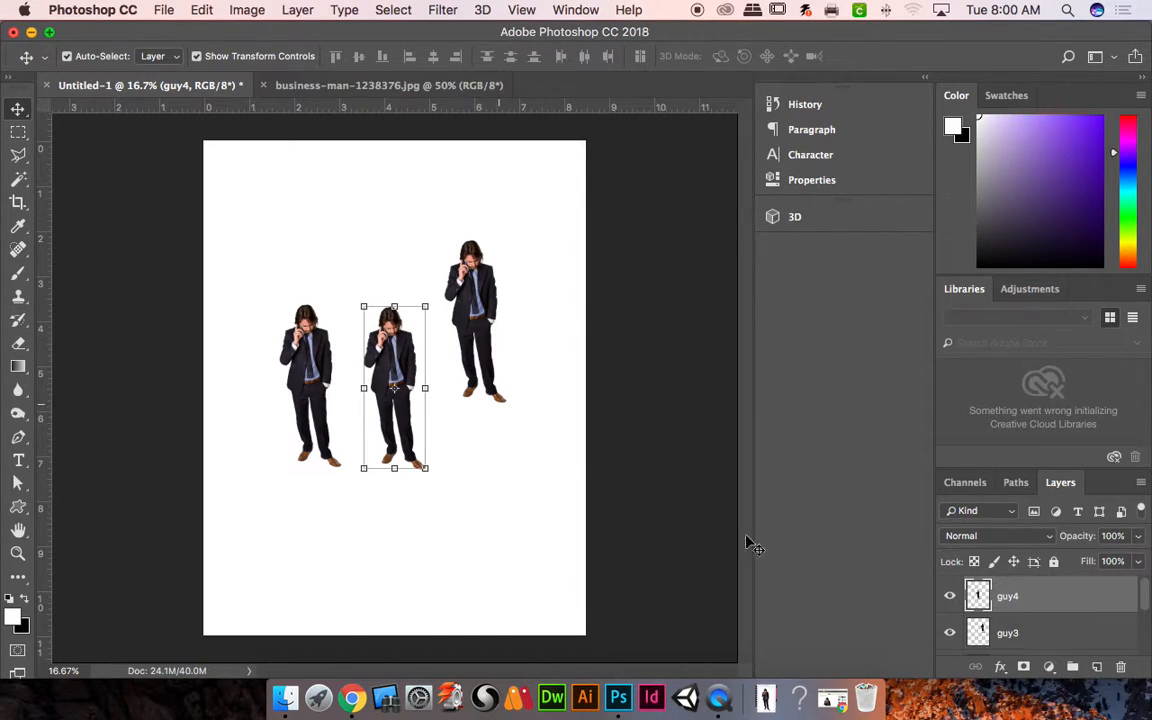
- Move the guy4 businessman off the original to just below the guy3 figure, and apply the transformation
mouse_move(396, 390)
mouse_down()
mouse_move(429, 417)
mouse_move(394, 386)
mouse_up()
drag(398, 350, 480, 399)
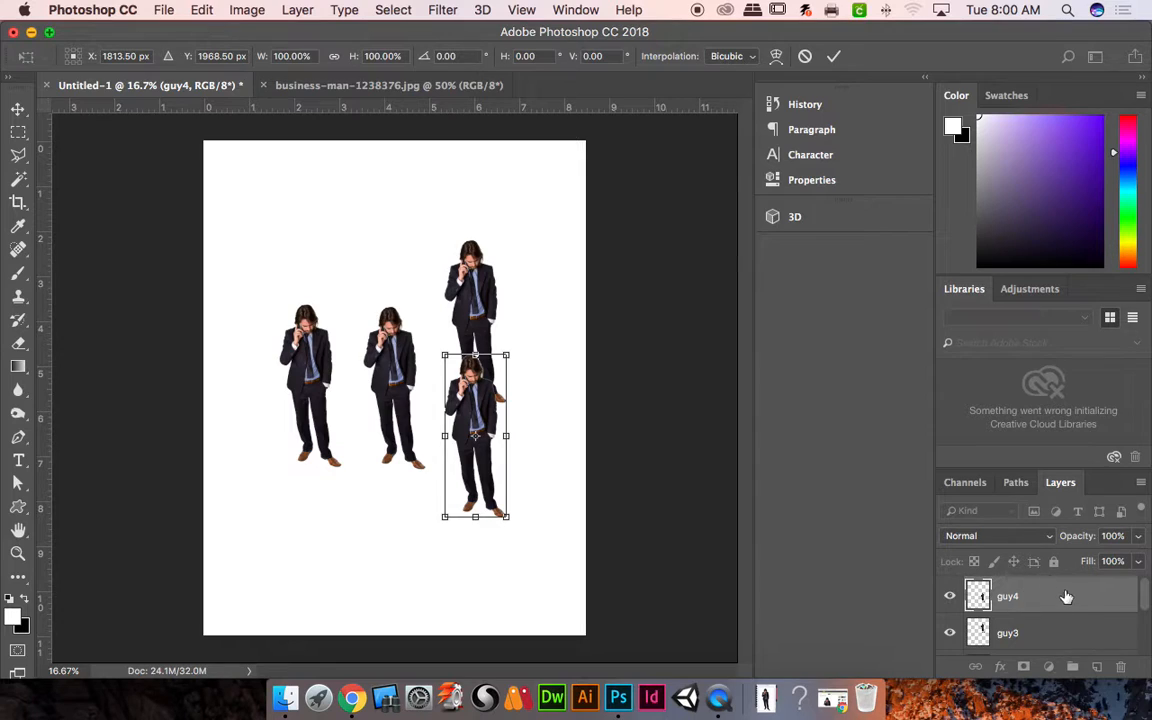
click(25, 111)
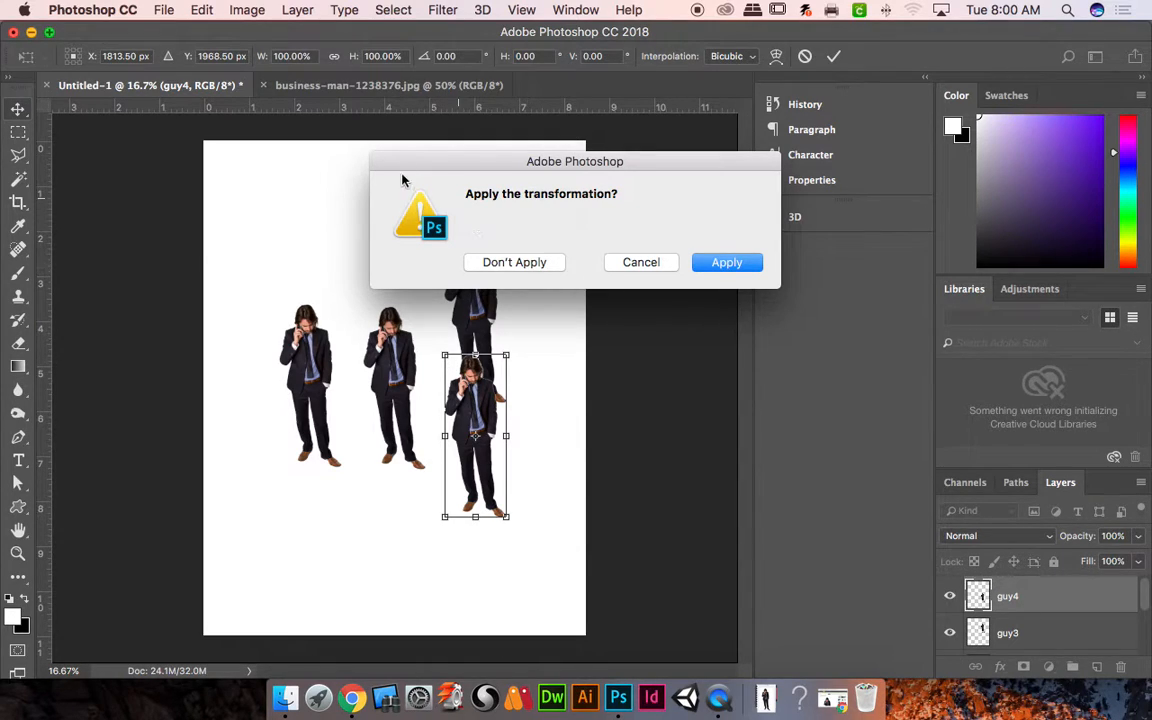
click(727, 262)
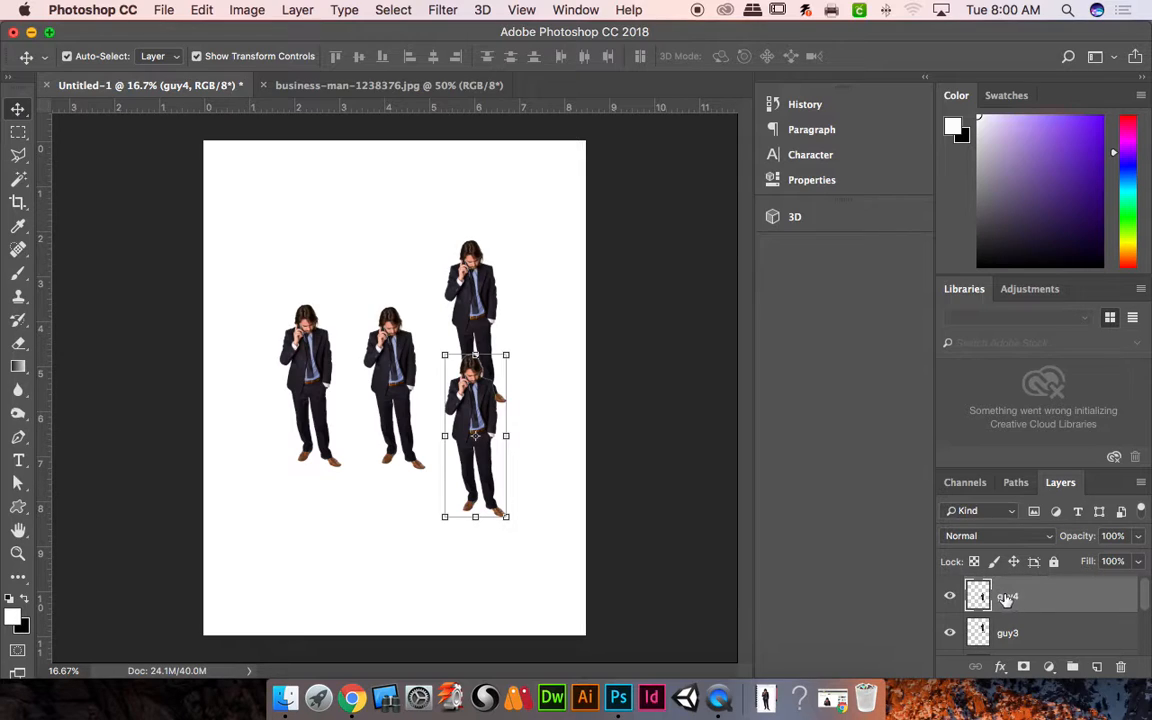
- Duplicate the guy4 layer and move the copy down and left, to the lower middle of the page
drag(1016, 597, 1097, 667)
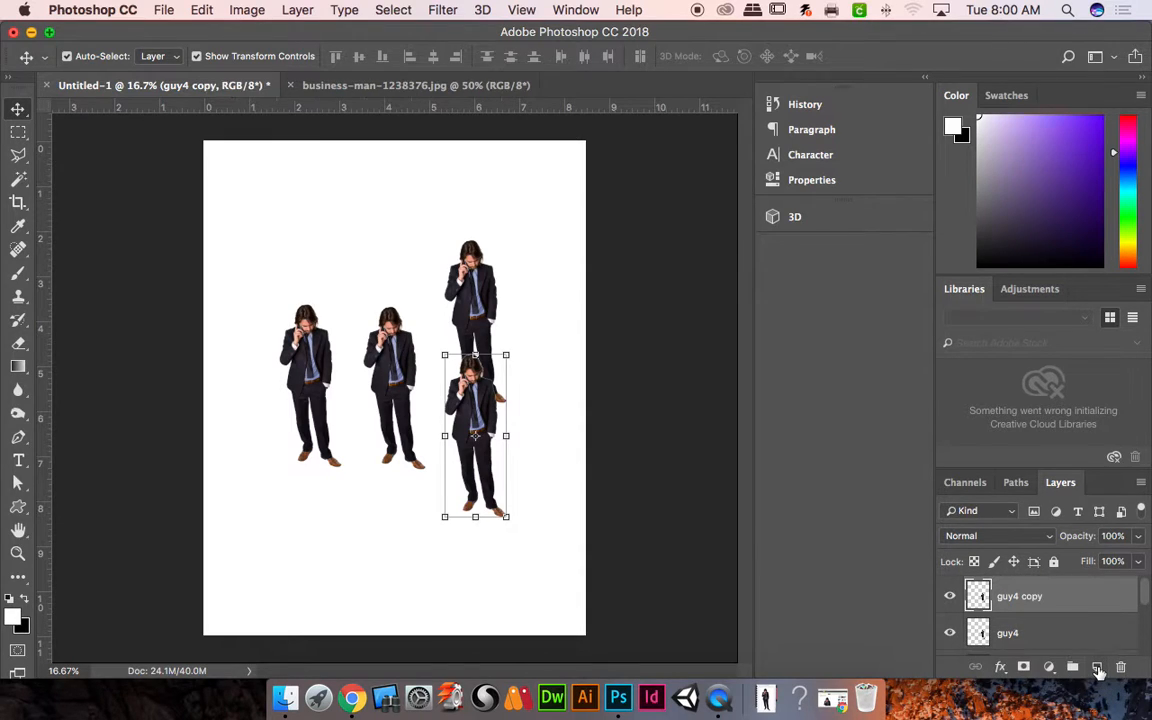
drag(476, 420, 413, 471)
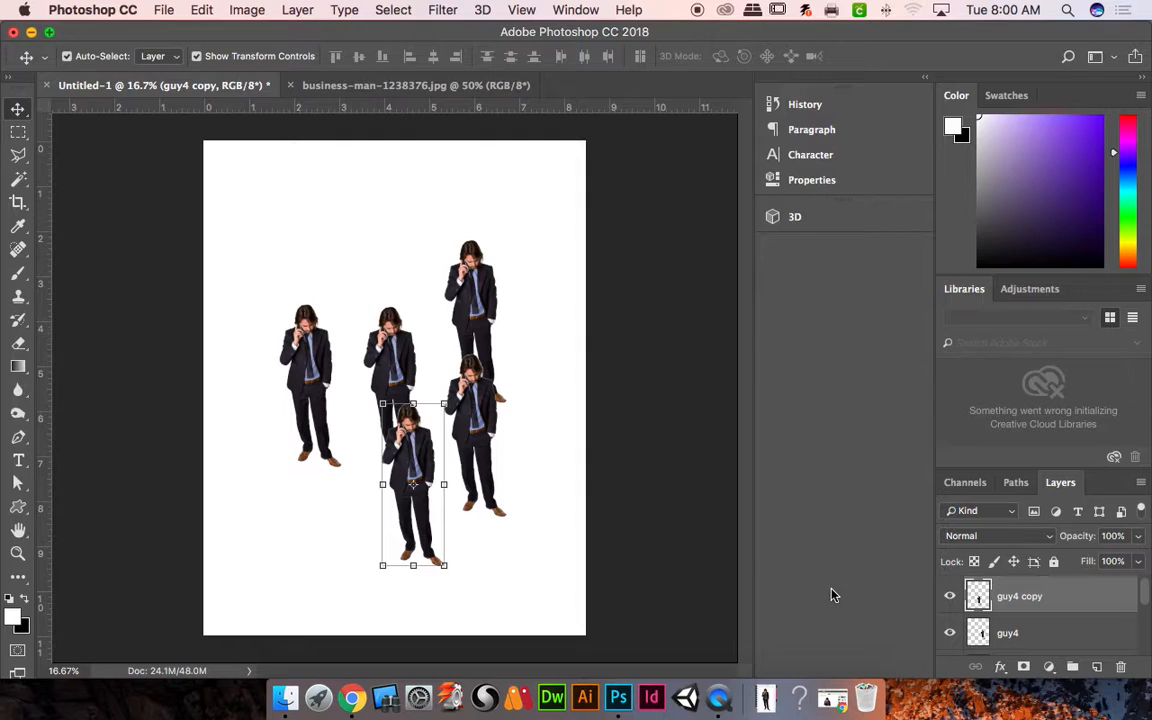
- Add a new empty layer above the others, and set the Brush tool to 156 px size and 14% hardness
click(1097, 667)
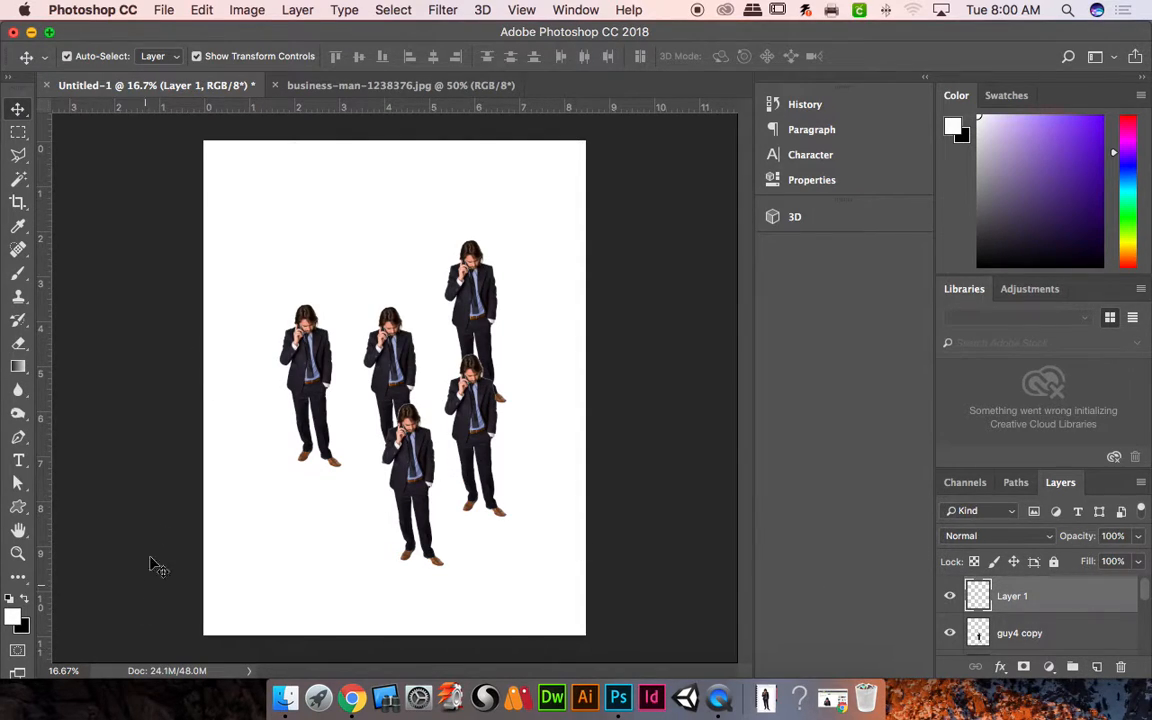
click(20, 281)
click(93, 57)
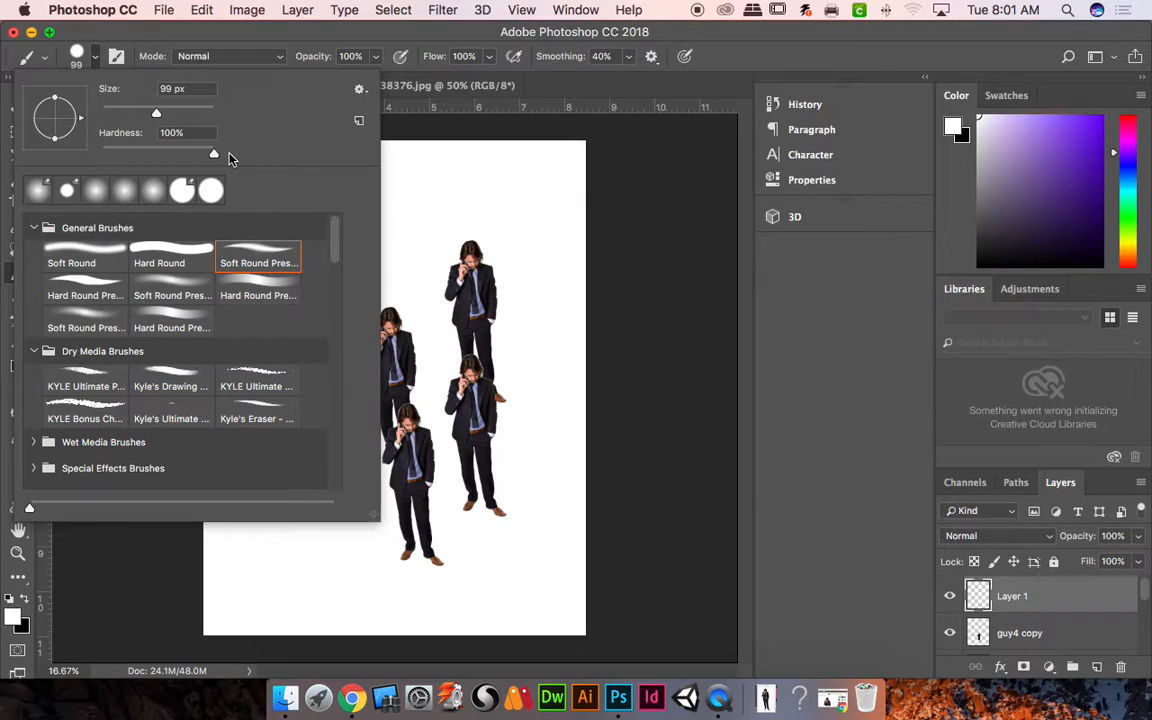
drag(214, 155, 117, 157)
drag(175, 118, 173, 116)
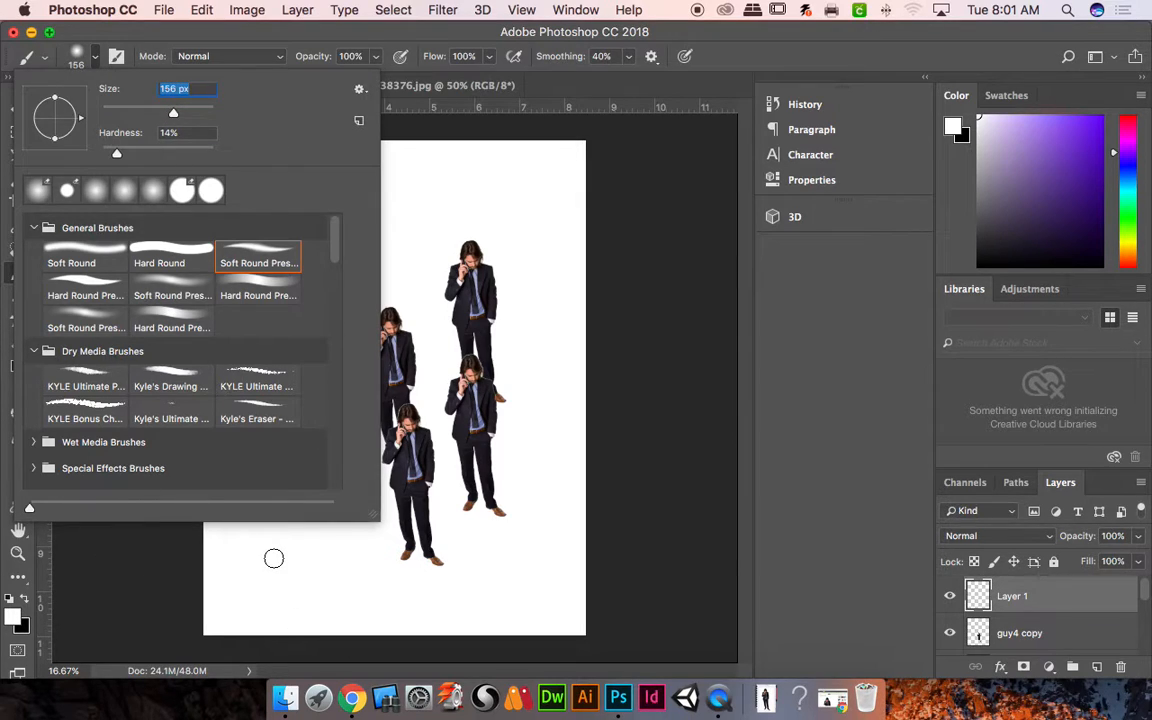
- Set the foreground color to bright purple, hex 6200ff
click(16, 612)
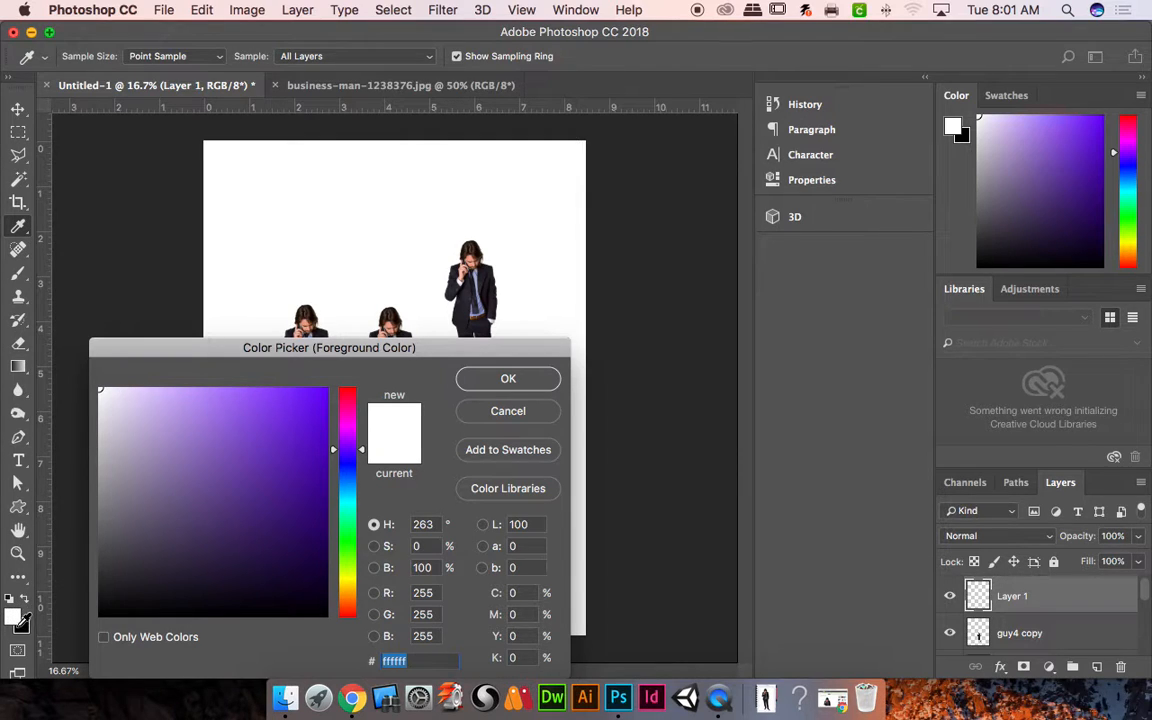
click(333, 397)
click(472, 379)
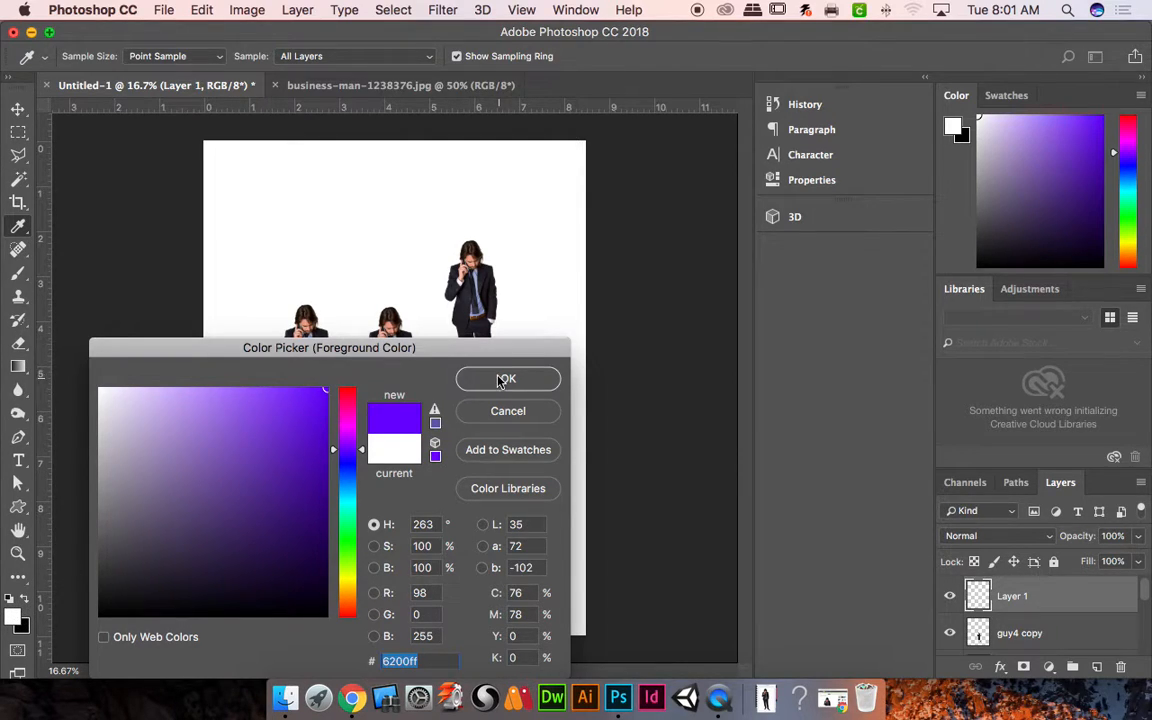
- Paint a closed, wavy purple outline around all the businessmen on Layer 1 with the Brush tool
mouse_move(350, 232)
mouse_down()
mouse_move(331, 268)
mouse_move(251, 274)
mouse_move(229, 304)
mouse_move(233, 346)
mouse_up()
mouse_move(270, 417)
mouse_down()
mouse_move(240, 490)
mouse_move(273, 538)
mouse_move(350, 549)
mouse_move(421, 623)
mouse_move(482, 613)
mouse_move(488, 543)
mouse_move(556, 540)
mouse_move(580, 511)
mouse_move(530, 412)
mouse_move(554, 348)
mouse_move(518, 194)
mouse_move(388, 172)
mouse_move(380, 236)
mouse_move(330, 230)
mouse_up()
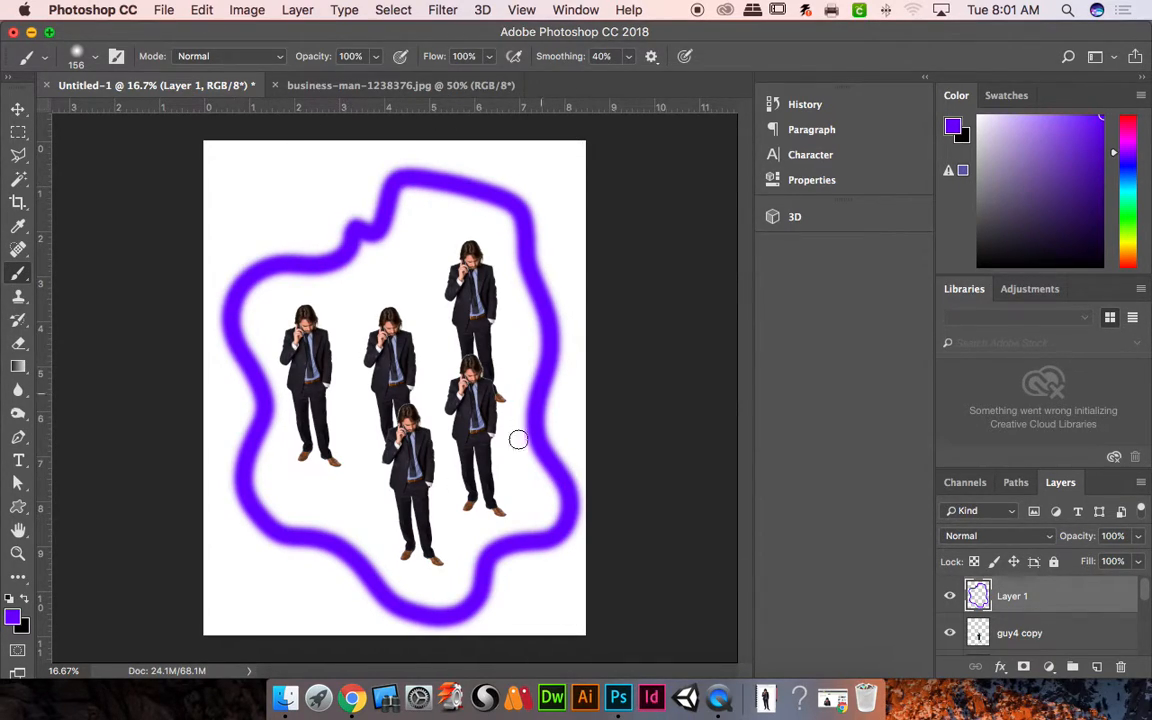
- On the guy4 copy layer, clone-stamp from the lower-middle businessman's head to paint two overlapping partial copies of him just to his left
click(1068, 642)
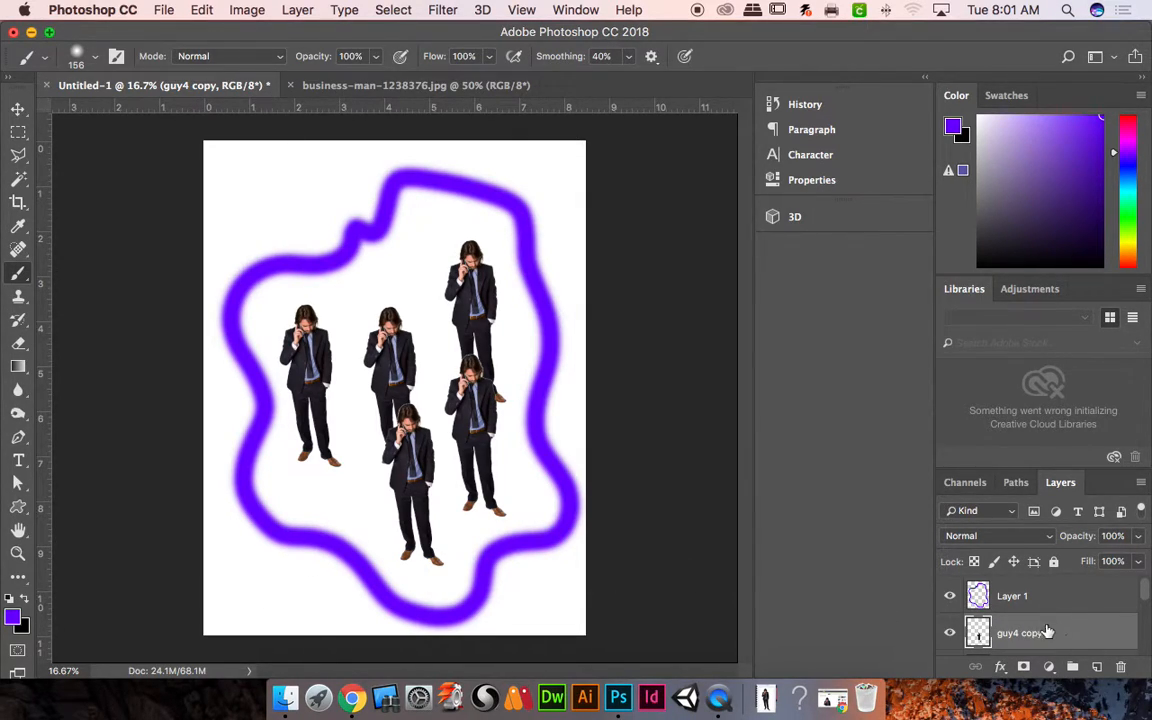
click(19, 298)
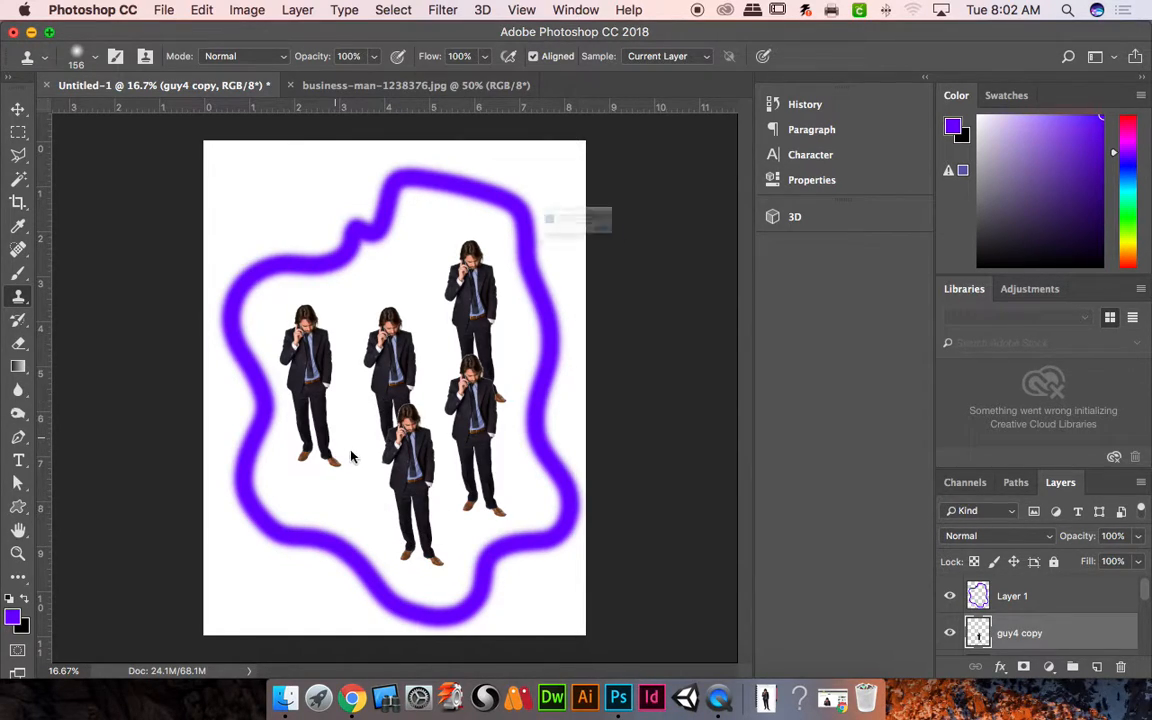
click(318, 412)
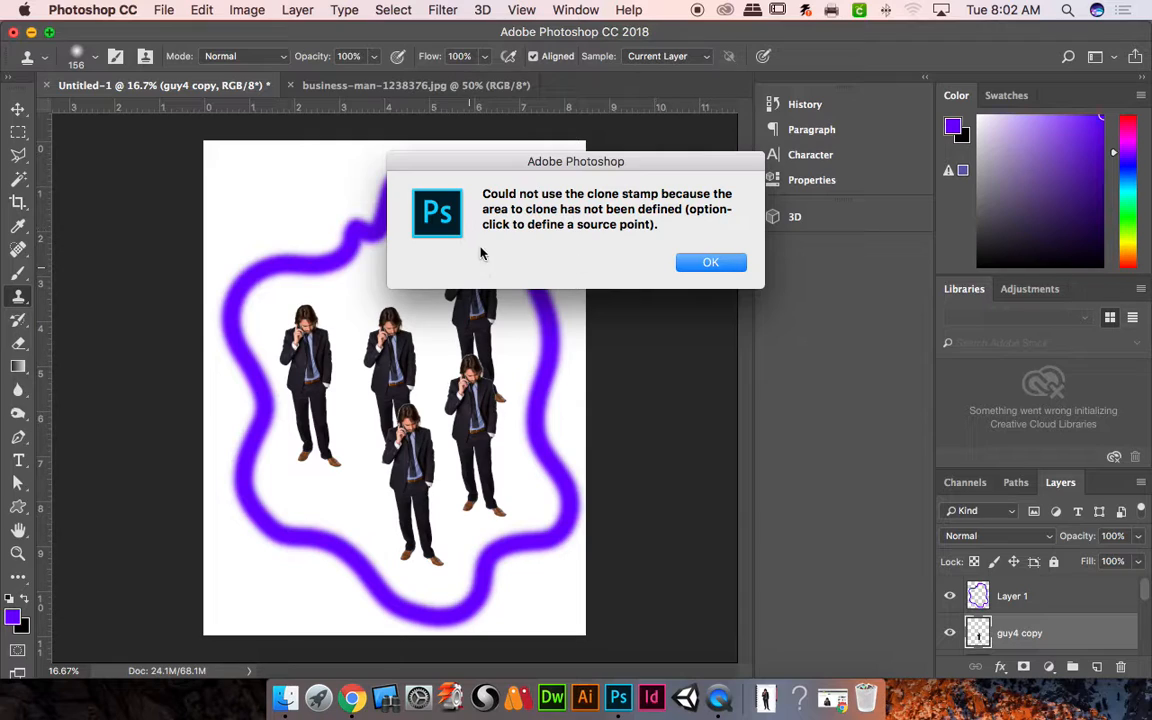
click(711, 263)
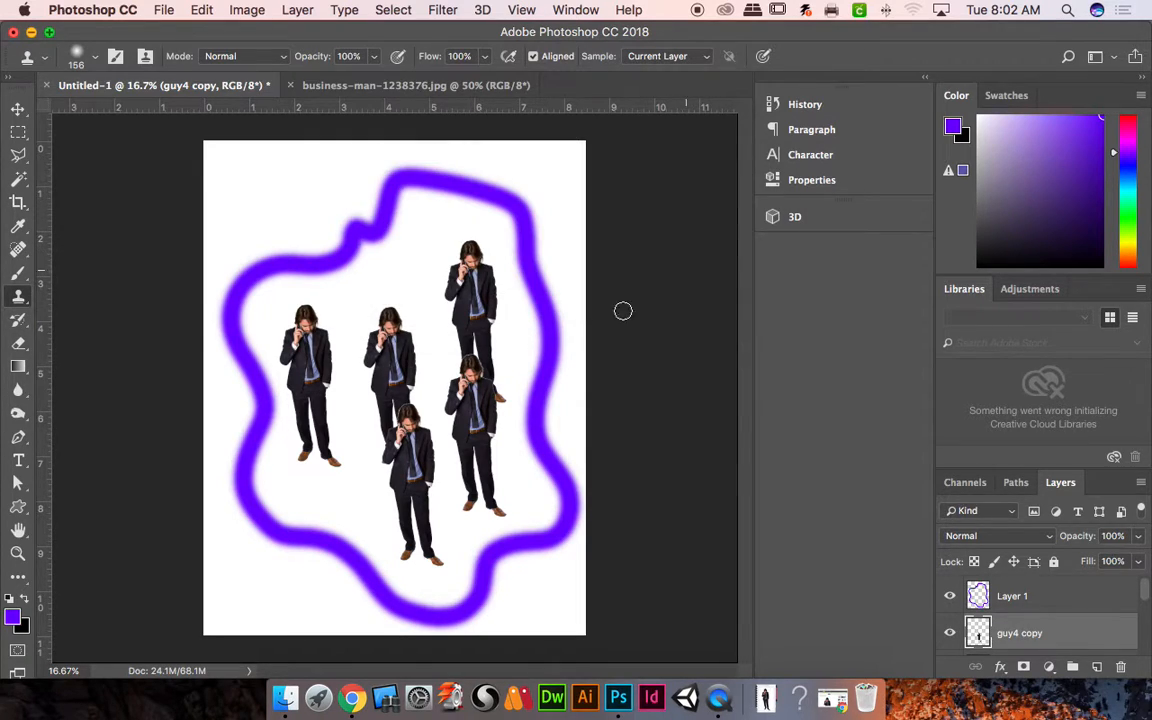
alt+click(410, 424)
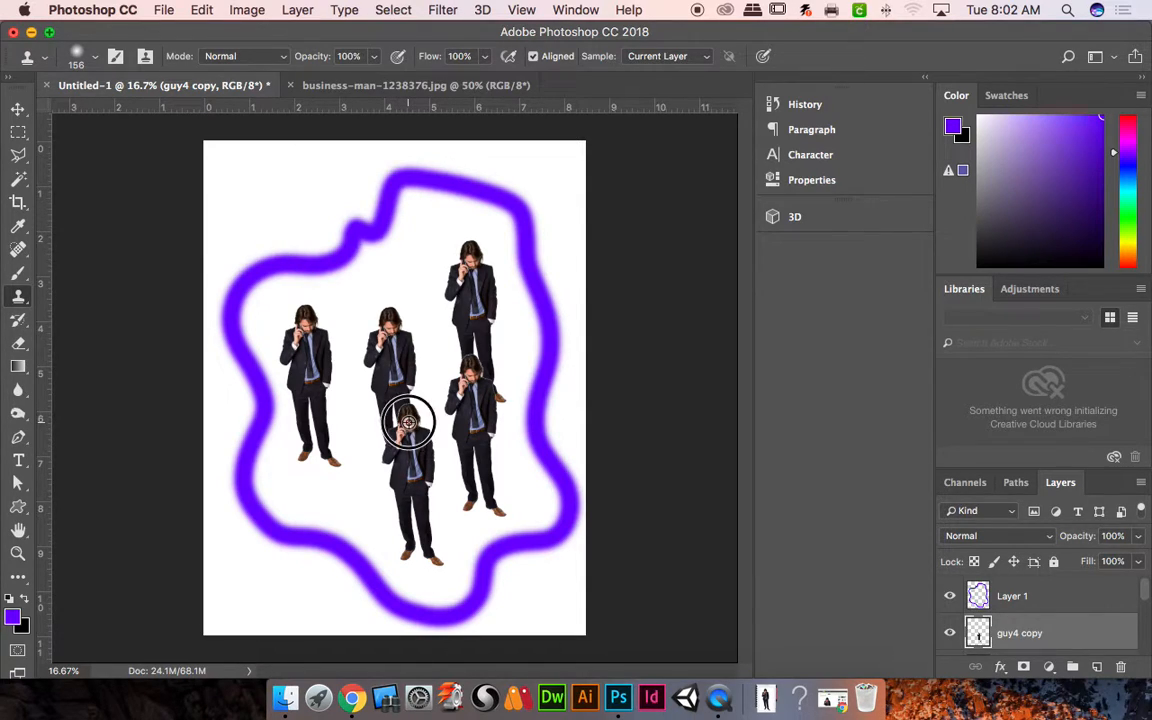
mouse_move(359, 472)
mouse_down()
mouse_move(345, 529)
mouse_move(370, 549)
mouse_move(376, 506)
mouse_move(373, 491)
mouse_move(355, 507)
mouse_move(359, 528)
mouse_move(375, 525)
mouse_move(341, 504)
mouse_up()
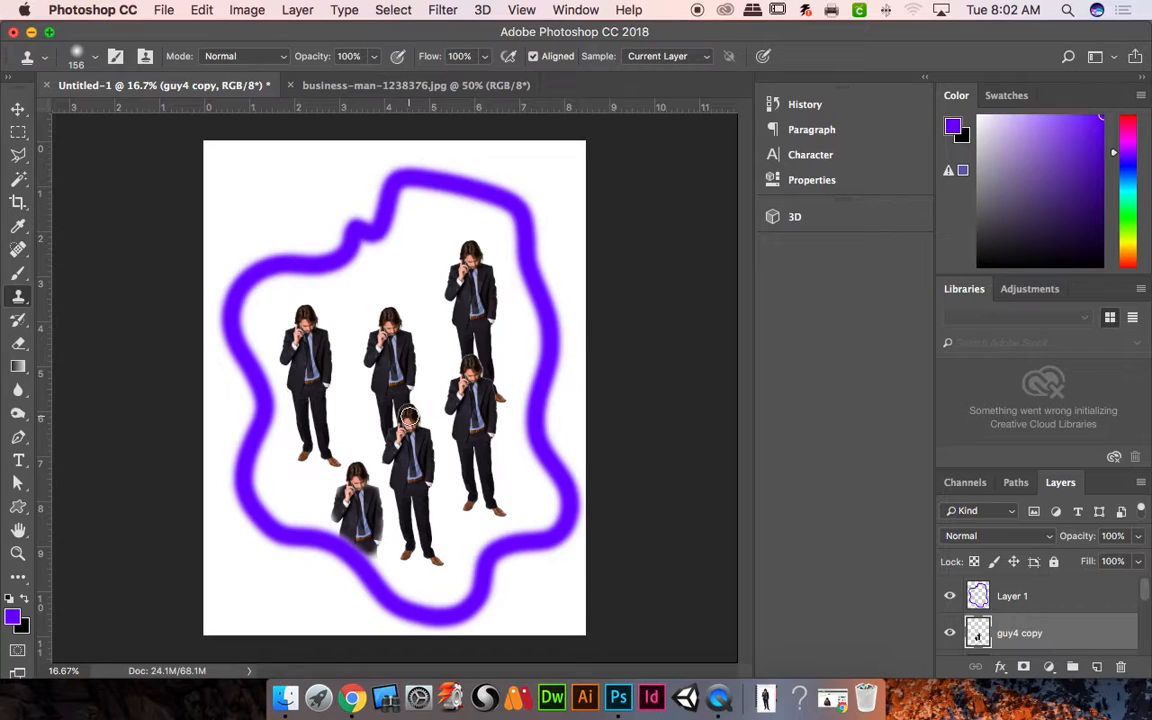
mouse_move(344, 470)
mouse_down()
mouse_move(345, 481)
mouse_move(344, 470)
mouse_up()
click(344, 464)
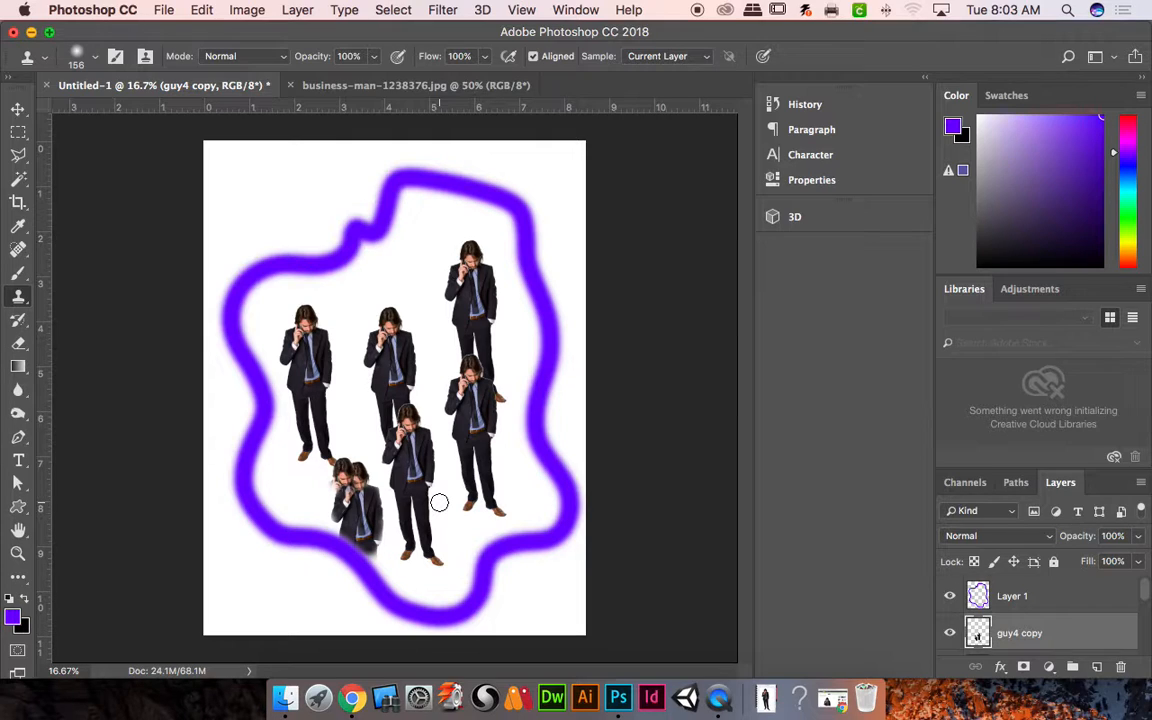
- Save the document to the Desktop as guy.pdf in Photoshop PDF format, using the High Quality Print preset with Photoshop editing capabilities preserved
click(164, 10)
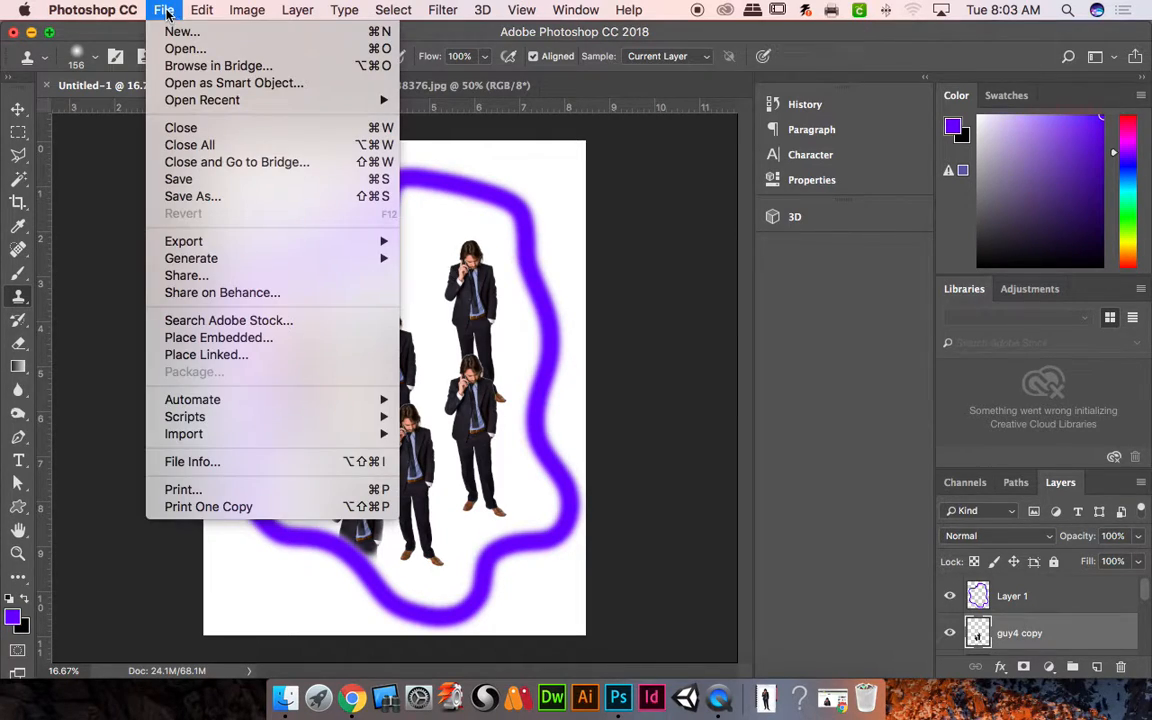
click(225, 198)
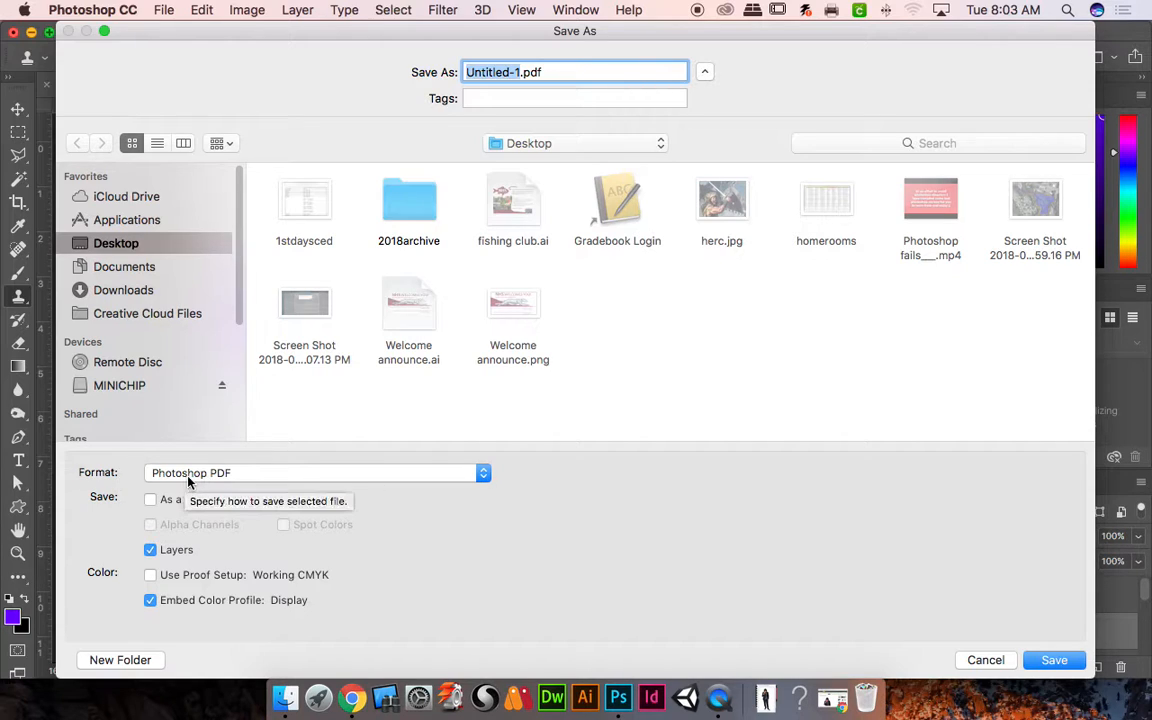
click(482, 474)
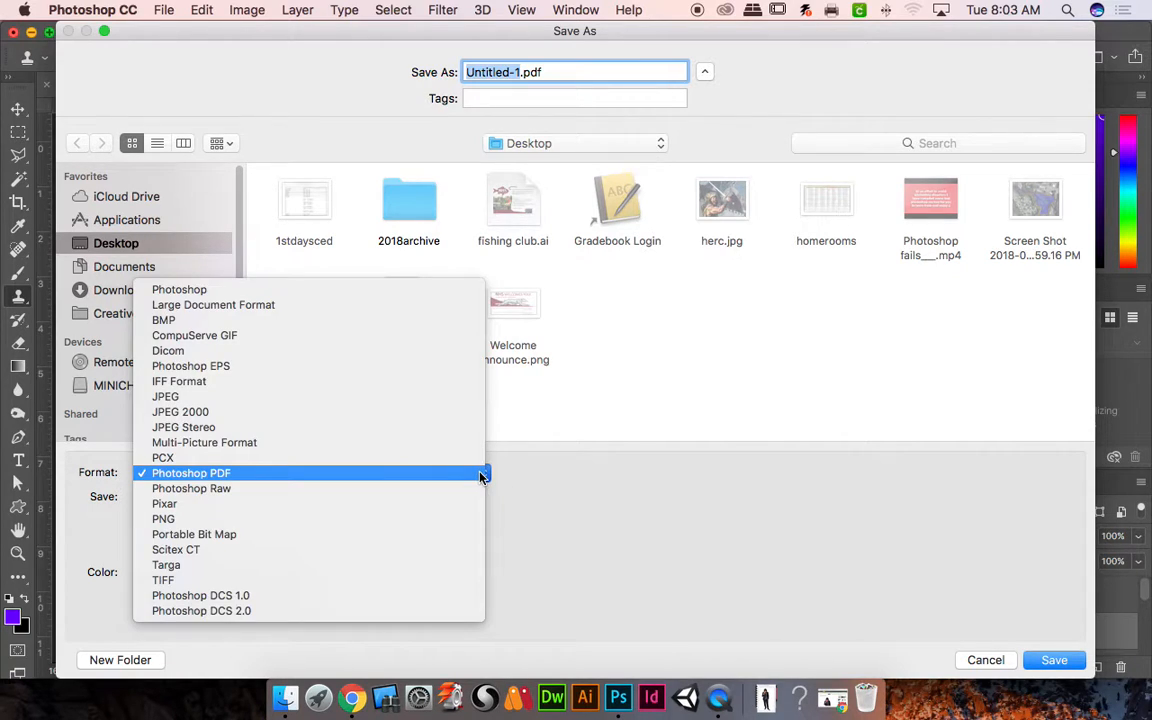
click(230, 478)
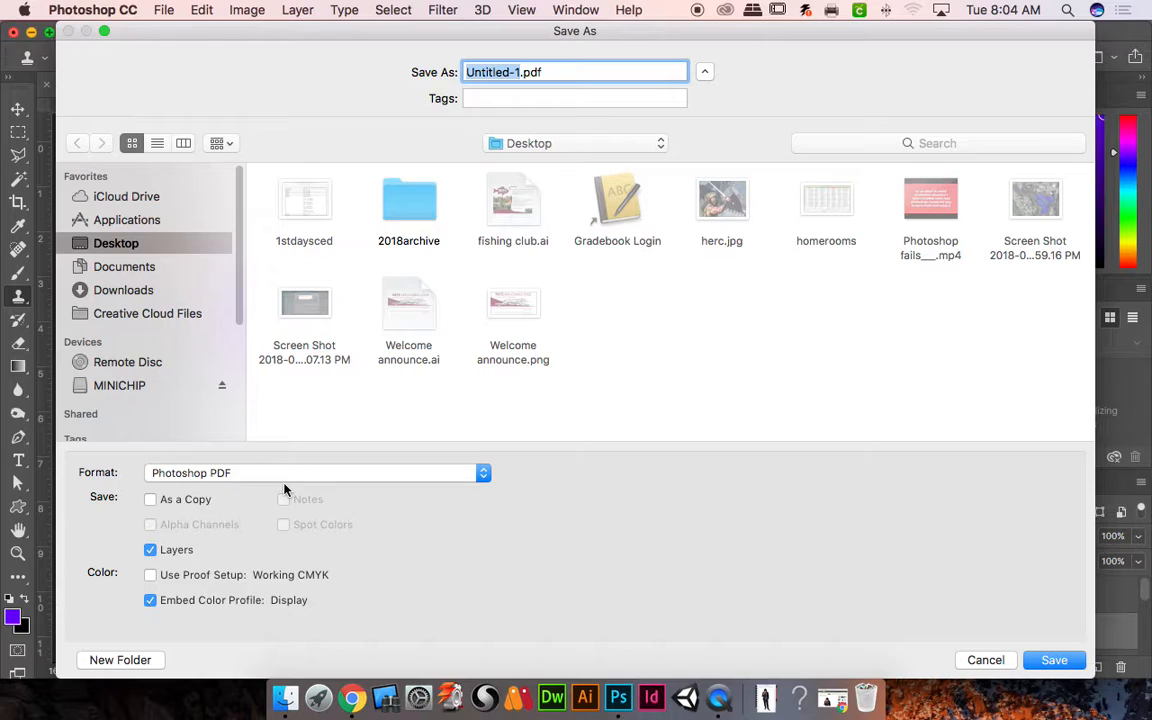
text(guy)
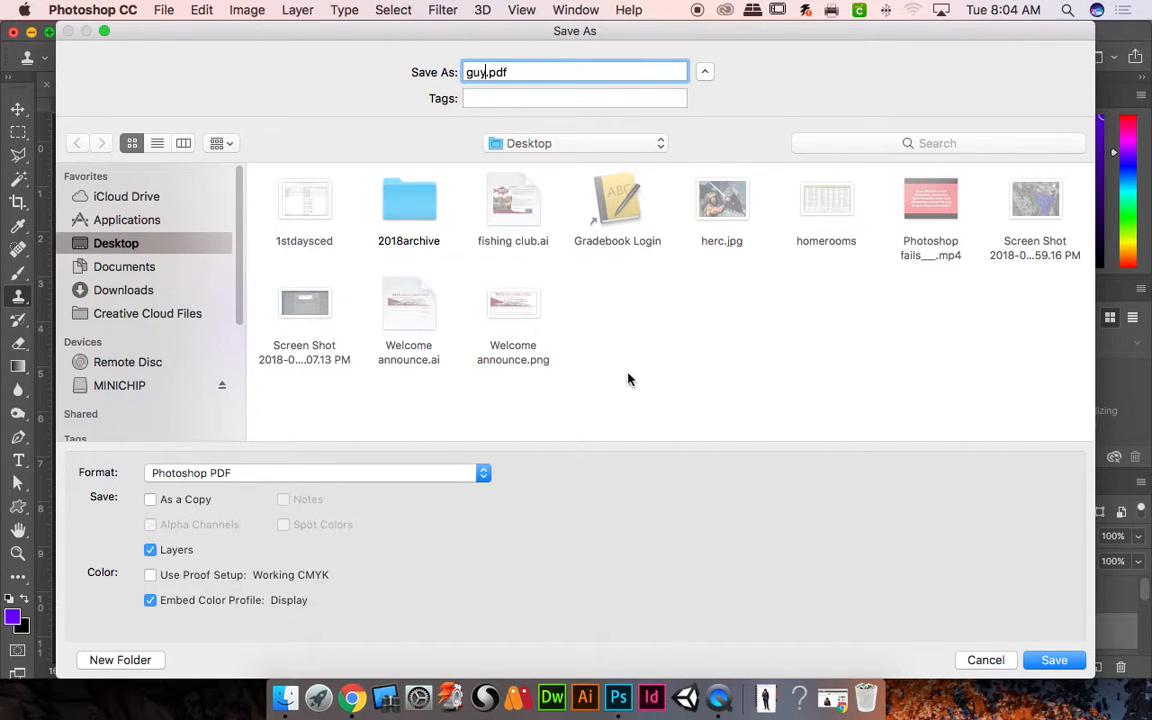
click(1053, 660)
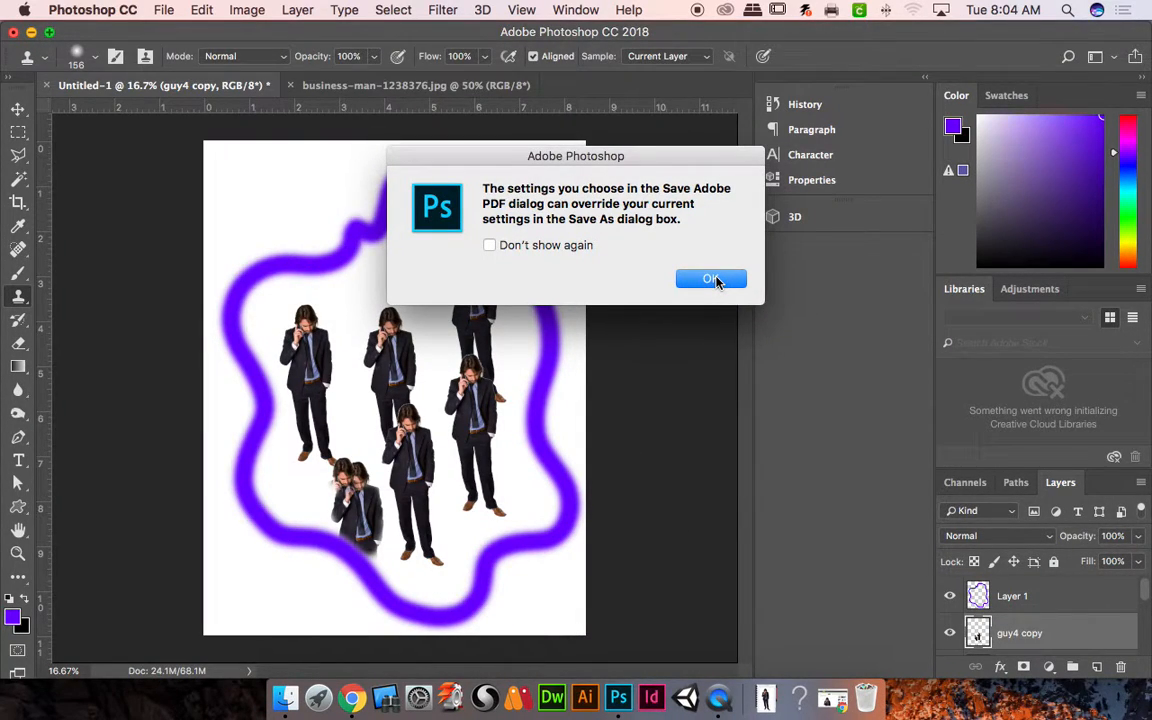
click(716, 280)
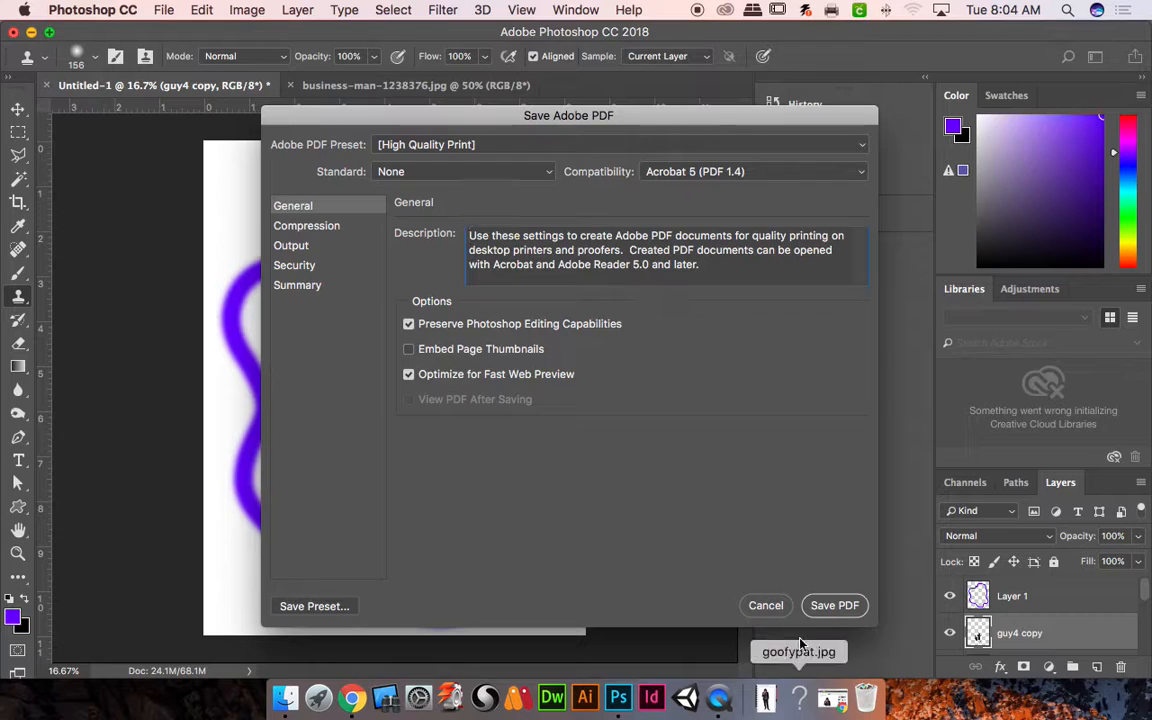
click(820, 607)
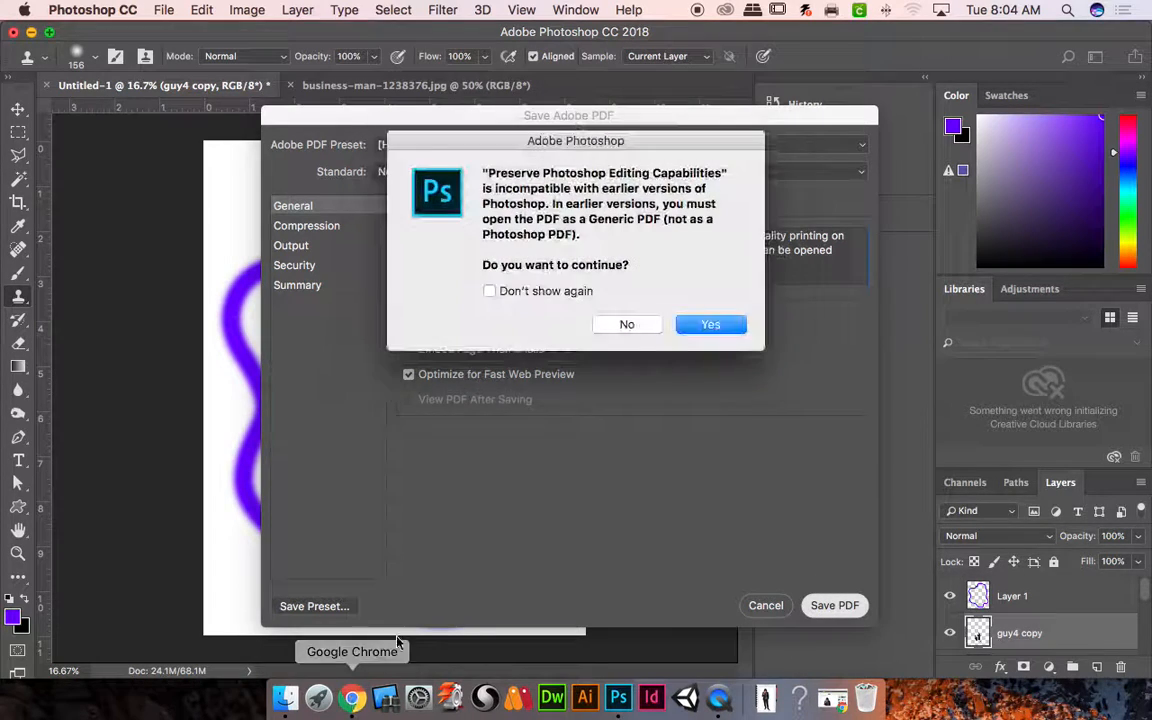
click(724, 326)
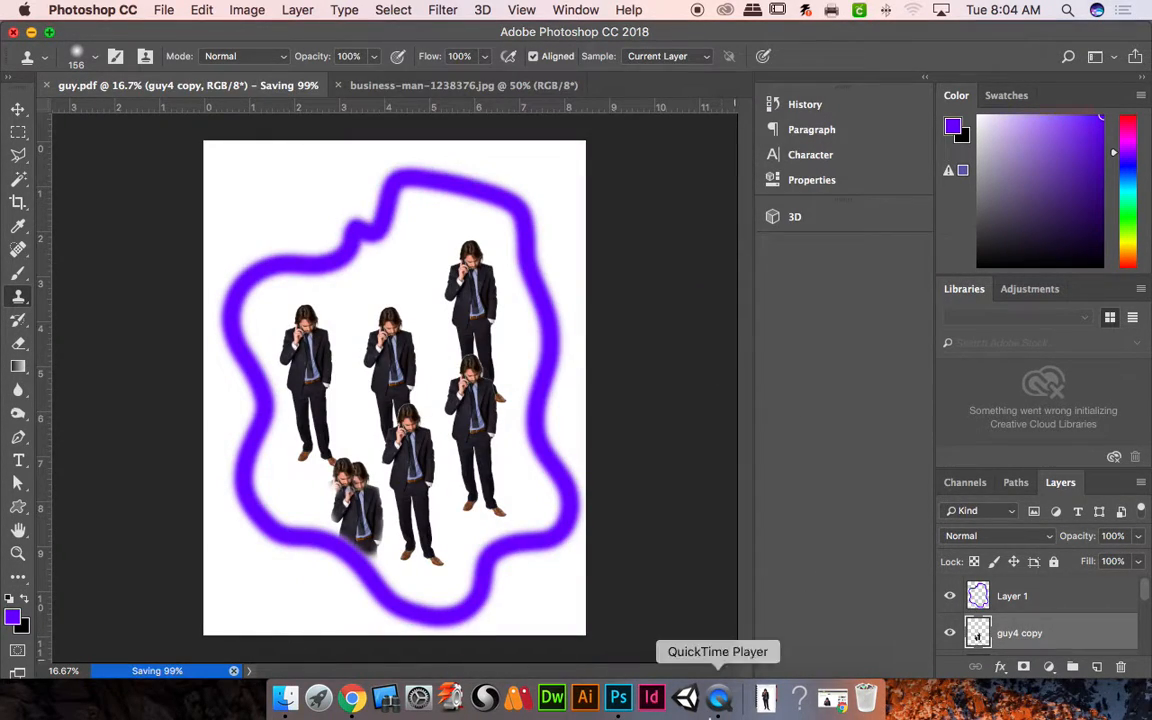